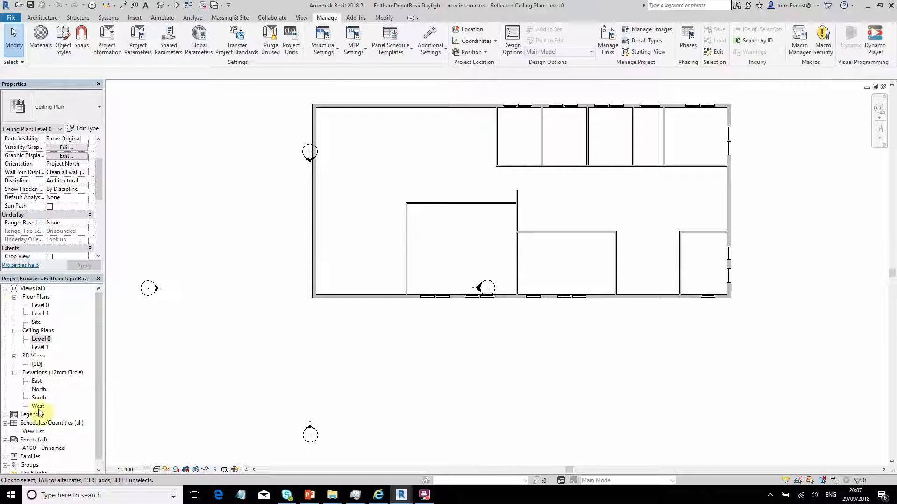
Open the {3D} view and show the mass forms and floors alongside the building.
double_click(38, 365)
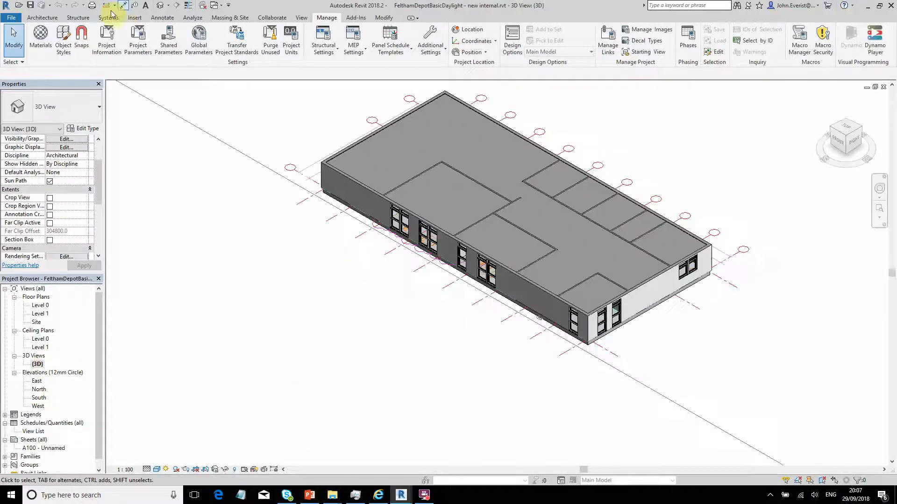
click(232, 17)
click(55, 38)
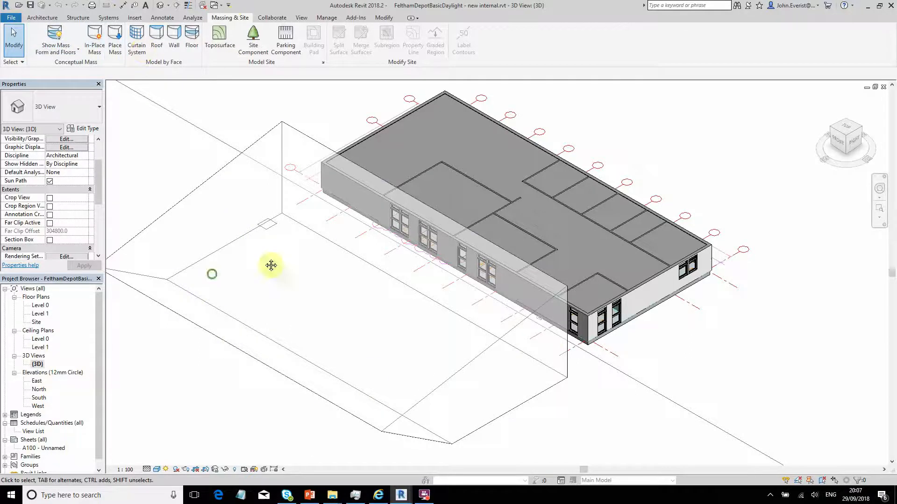
middle_drag(271, 265, 318, 246)
scroll(317, 246, down, 2)
middle_drag(427, 209, 522, 293)
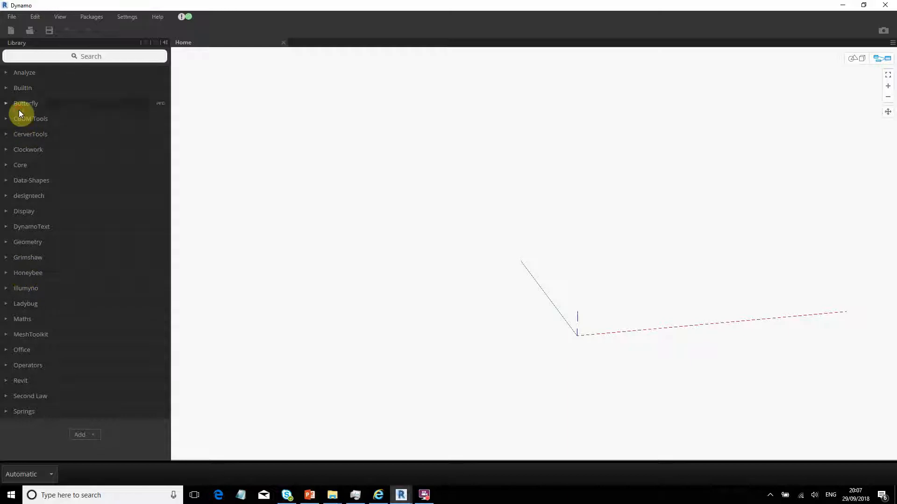
In Dynamo, place a 1.Get_Revit_Rooms_in_File node from the Revit Core category of CBDM Tools.
click(19, 110)
click(21, 116)
click(10, 107)
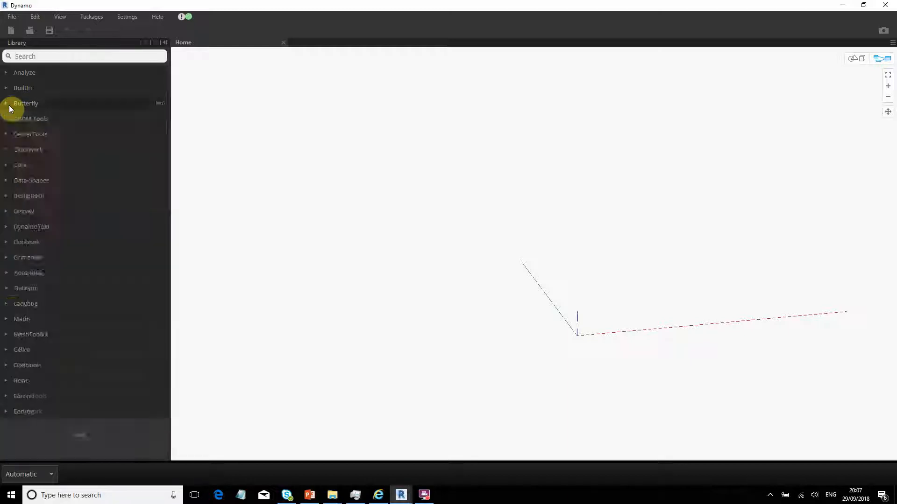
click(17, 119)
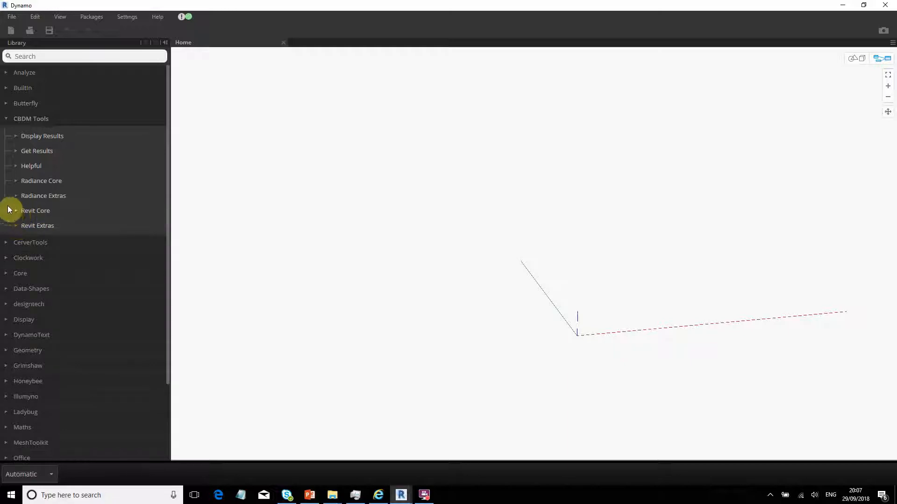
click(29, 214)
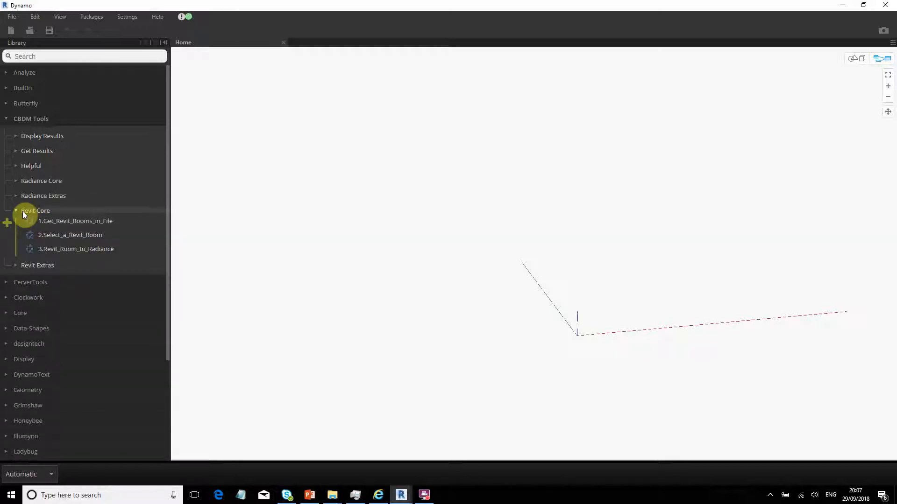
click(22, 209)
click(32, 228)
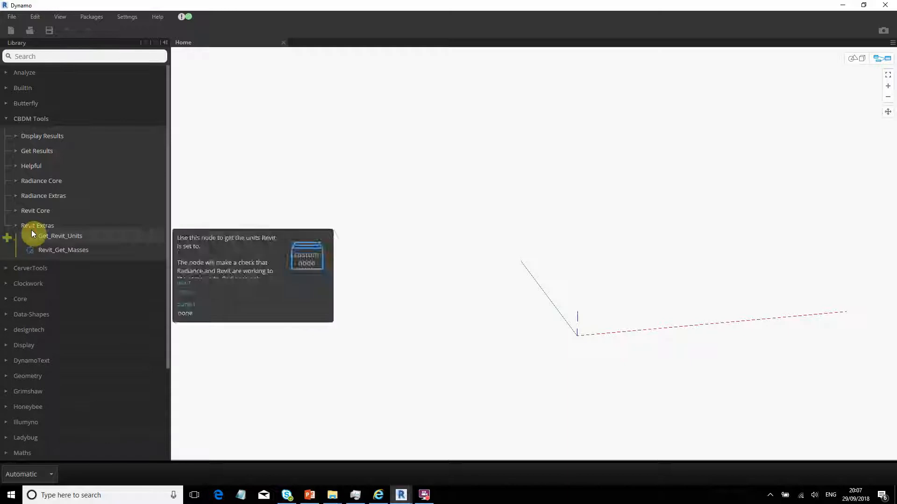
click(21, 228)
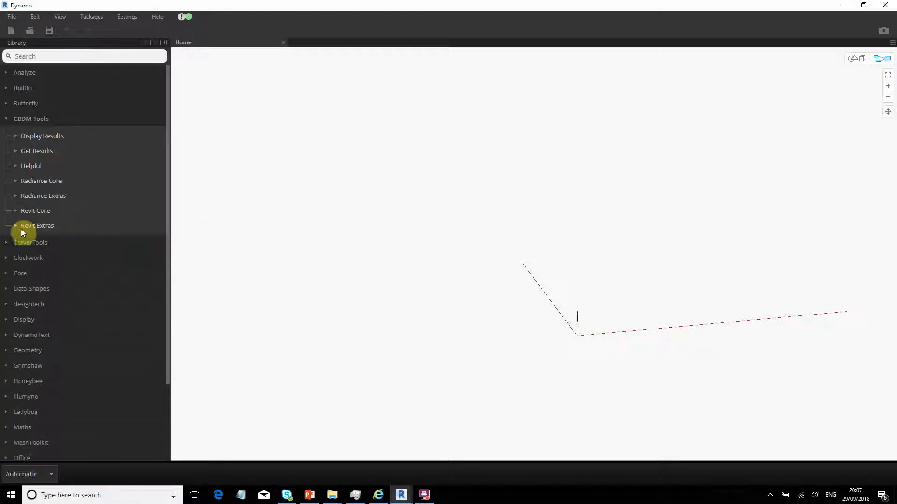
click(21, 213)
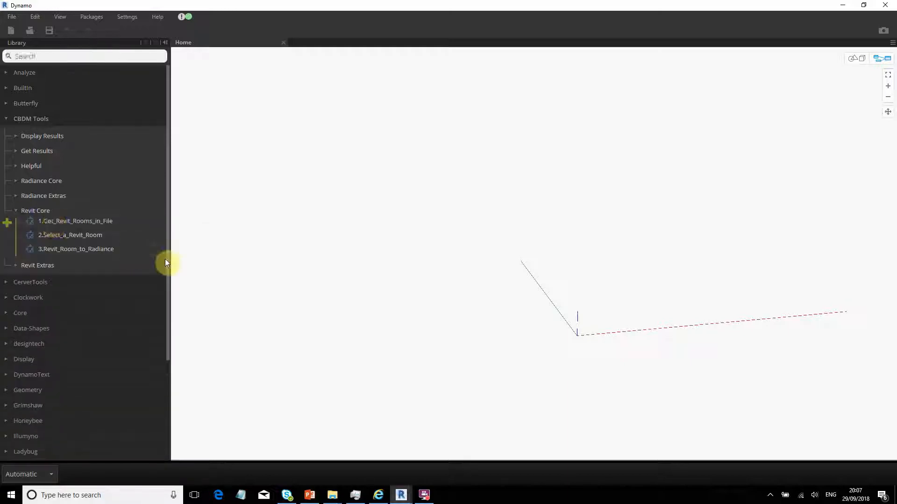
click(87, 222)
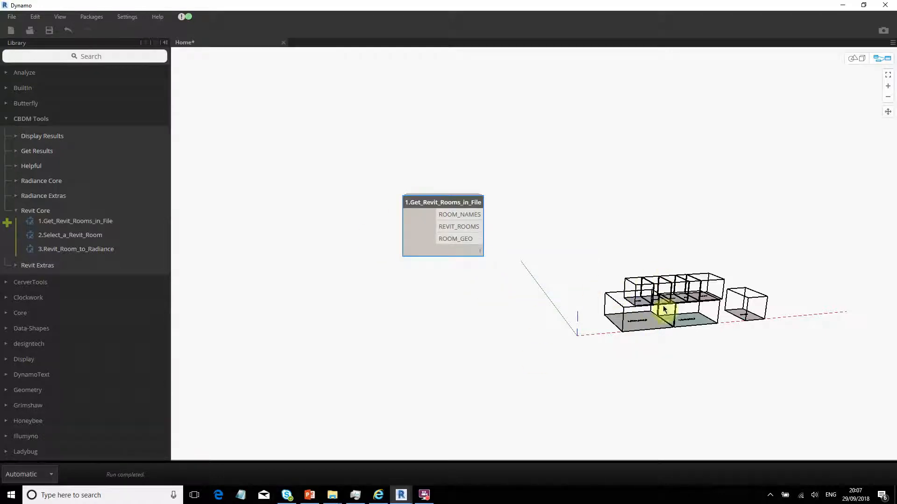
Switch to 3D preview navigation and inspect the extracted room volumes from above.
key(ctrl+b)
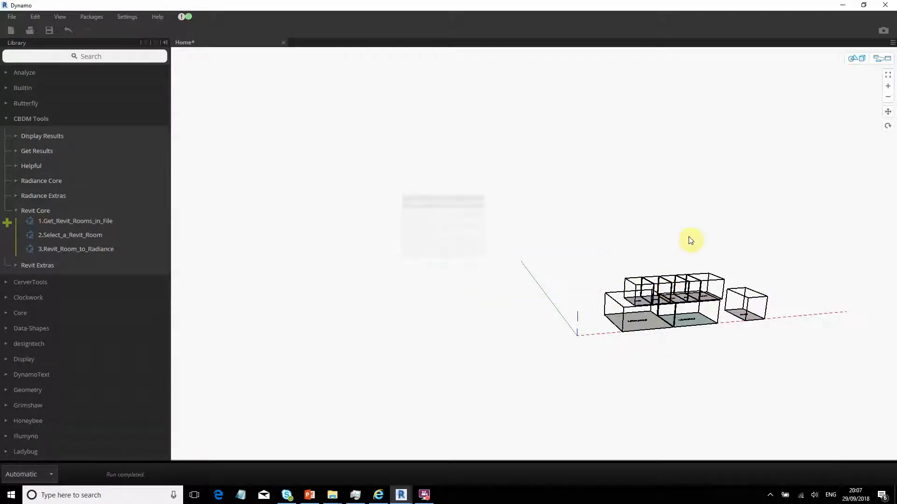
right_drag(690, 240, 610, 286)
scroll(607, 284, up, 5)
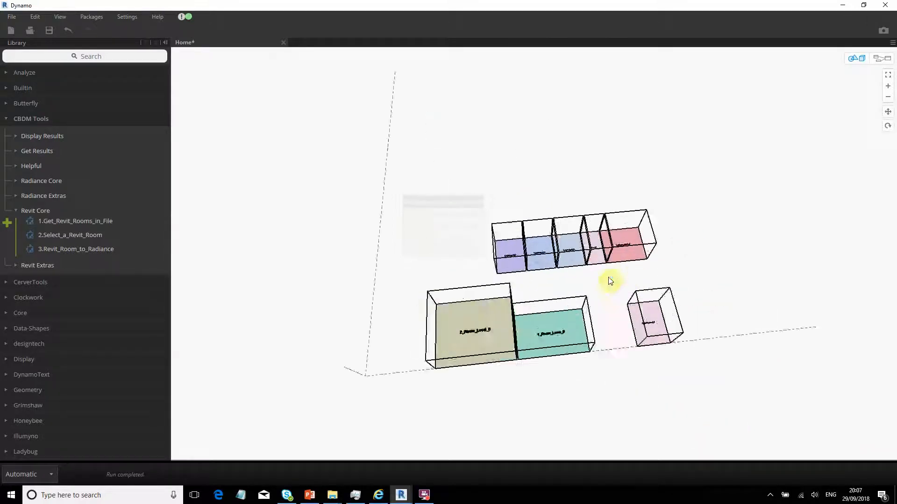
middle_drag(601, 287, 580, 267)
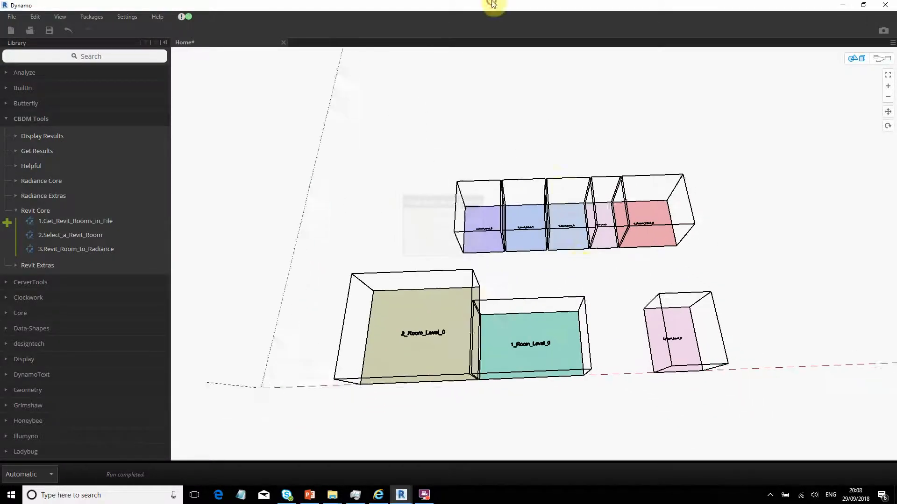
Arrange Dynamo and Revit side by side, with the room preview and Revit's 3D view both in sight.
drag(493, 4, 0, 79)
click(557, 52)
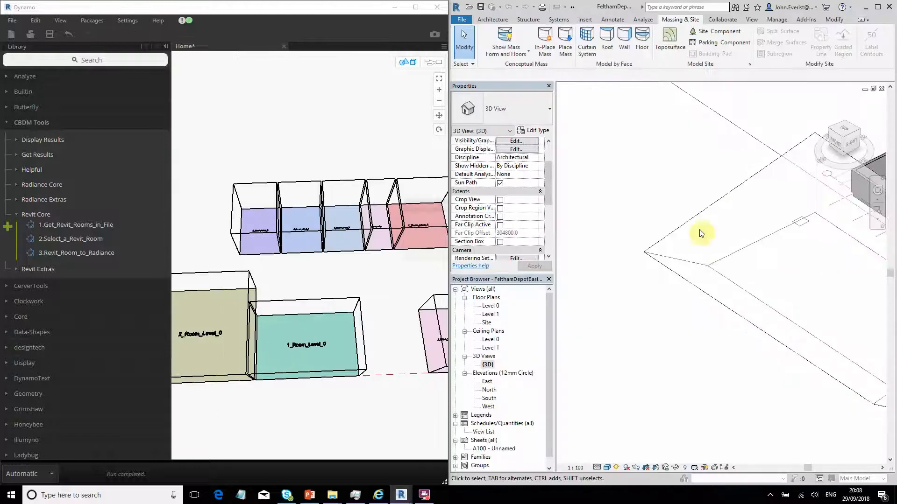
right_click(628, 190)
click(341, 278)
scroll(340, 280, down, 2)
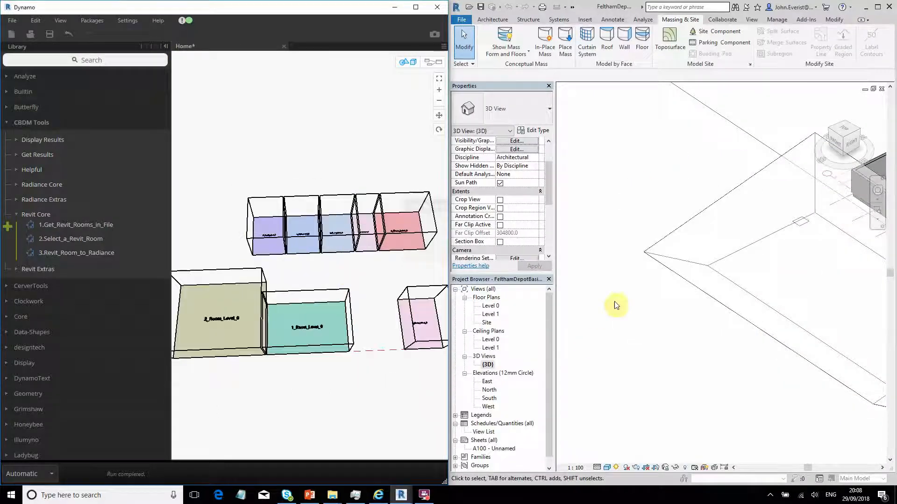
click(637, 203)
scroll(632, 201, down, 1)
shift+middle_drag(634, 189, 736, 224)
View the Level 1 floor plan in Revit.
double_click(490, 315)
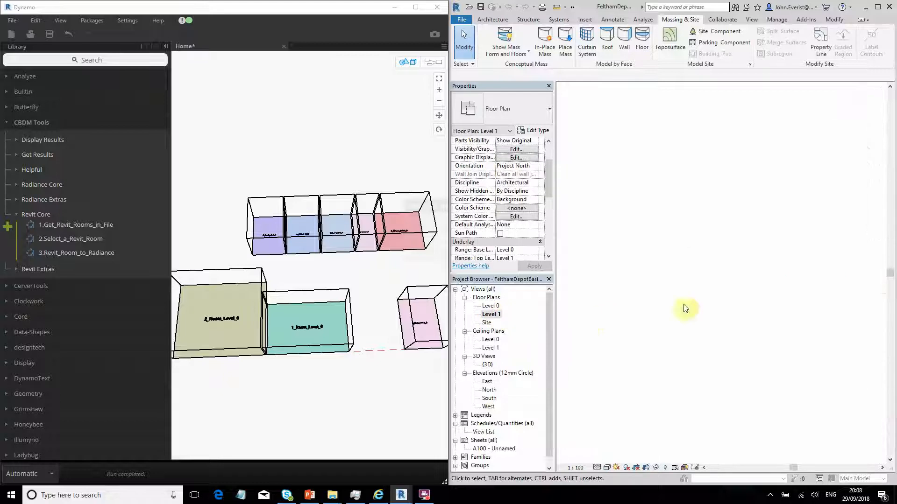
middle_drag(681, 311, 708, 280)
scroll(709, 283, up, 5)
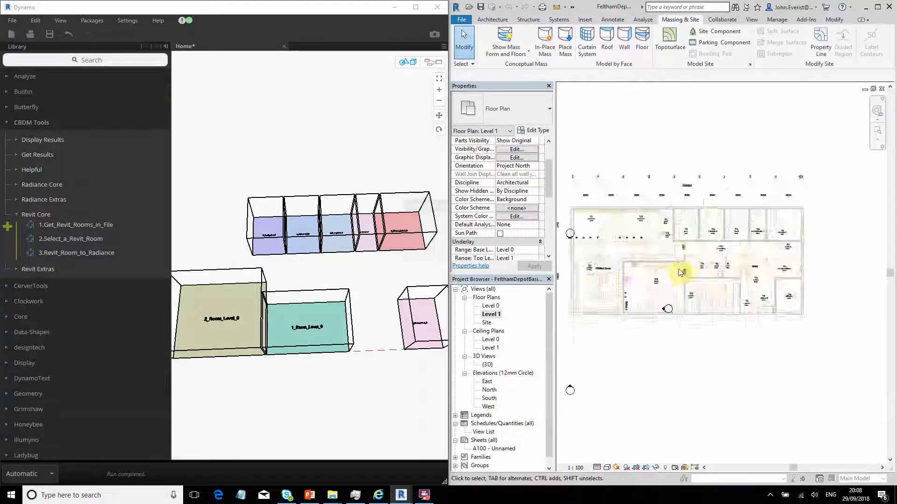
scroll(711, 289, down, 1)
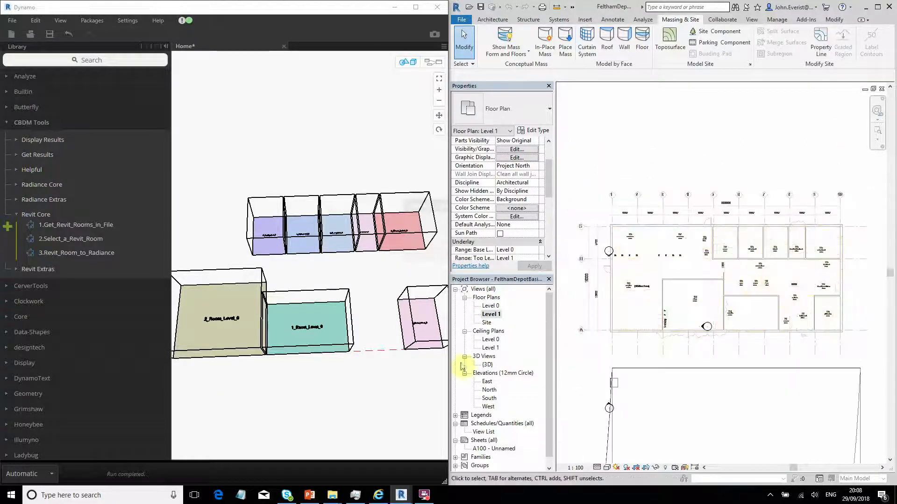
Open the Level 0 ceiling plan in Revit and compare its room layout with the room volumes in Dynamo.
double_click(490, 340)
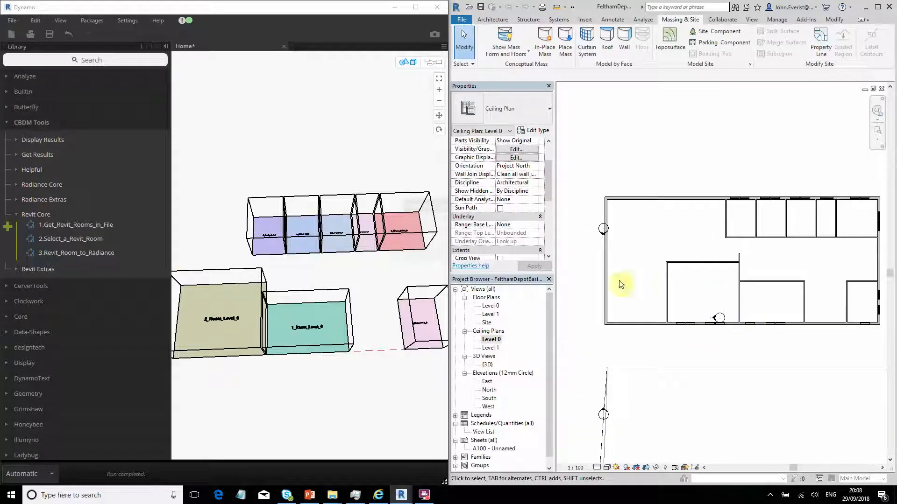
right_drag(301, 363, 305, 365)
scroll(306, 365, down, 2)
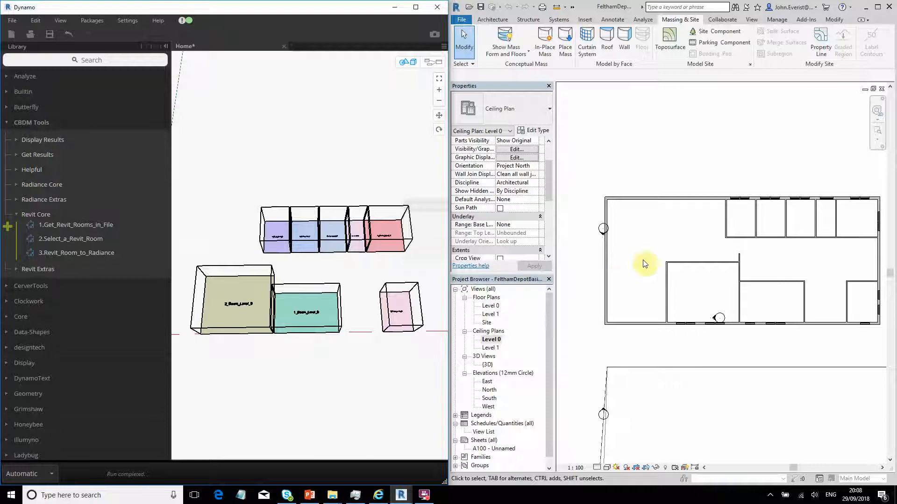
scroll(729, 250, up, 1)
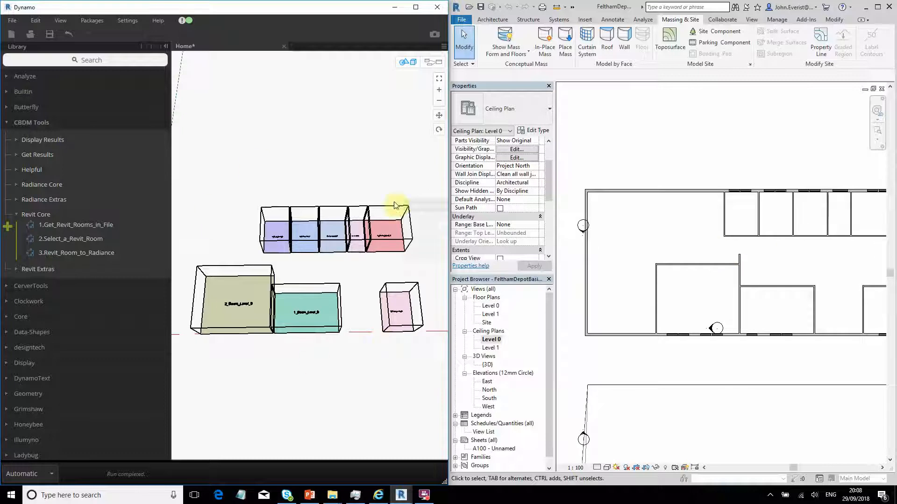
middle_drag(746, 412, 721, 392)
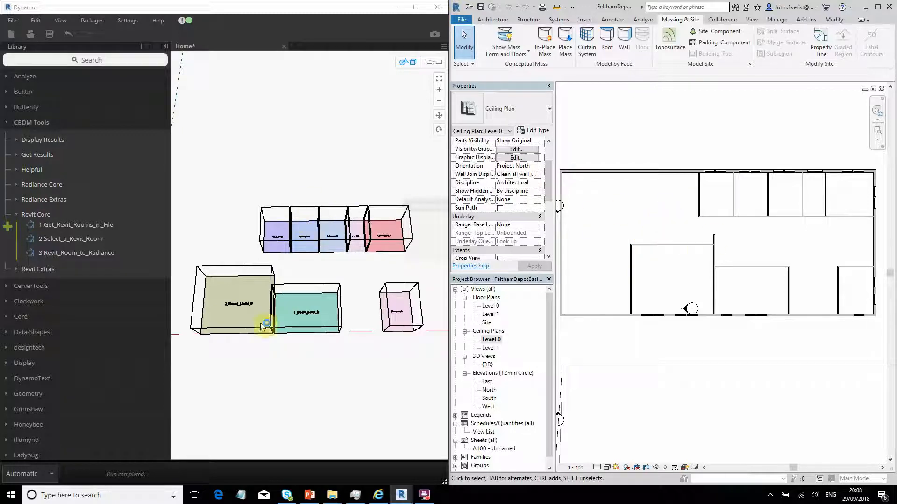
middle_drag(685, 240, 690, 236)
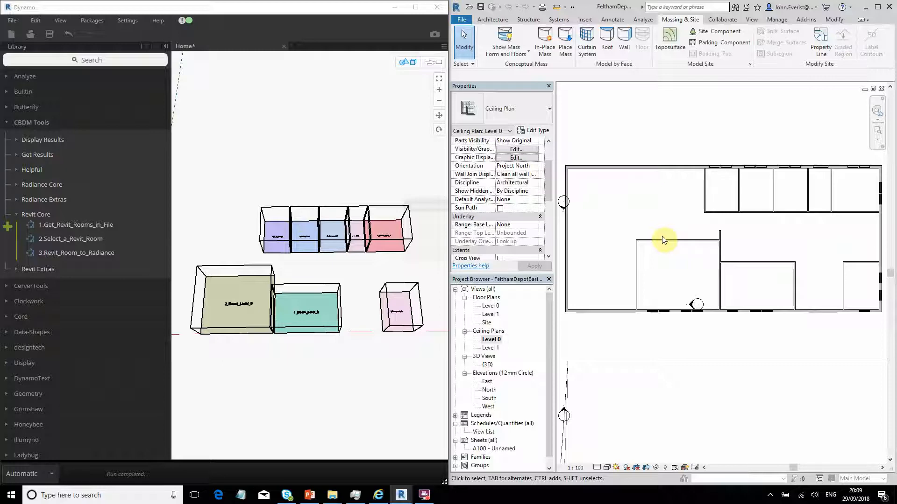
scroll(668, 213, up, 2)
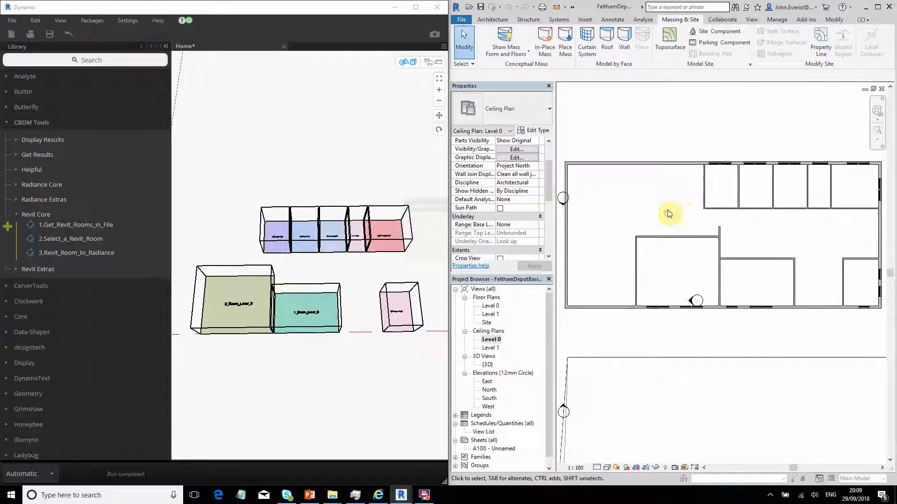
scroll(675, 214, down, 3)
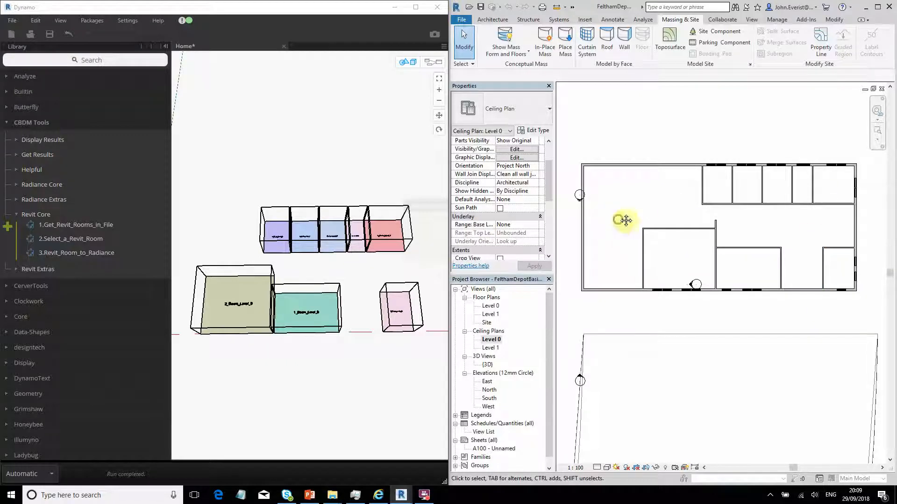
middle_drag(620, 221, 622, 209)
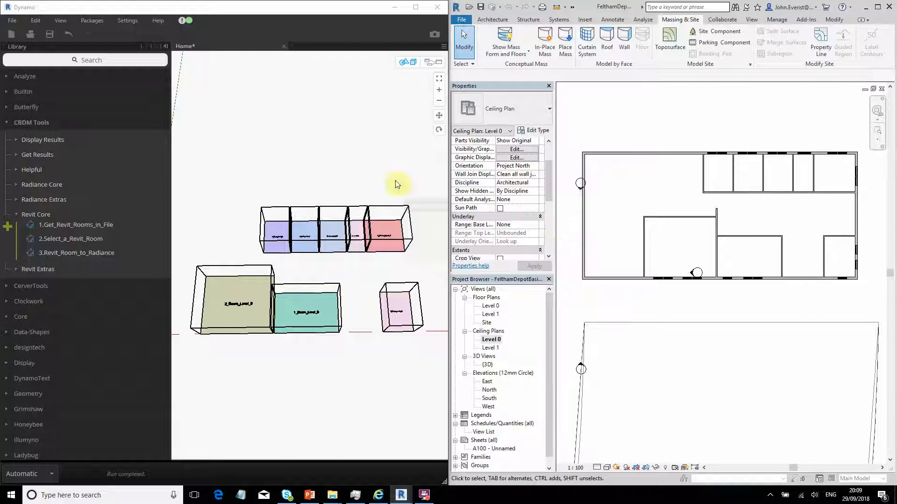
middle_drag(677, 266, 704, 206)
middle_drag(618, 264, 619, 236)
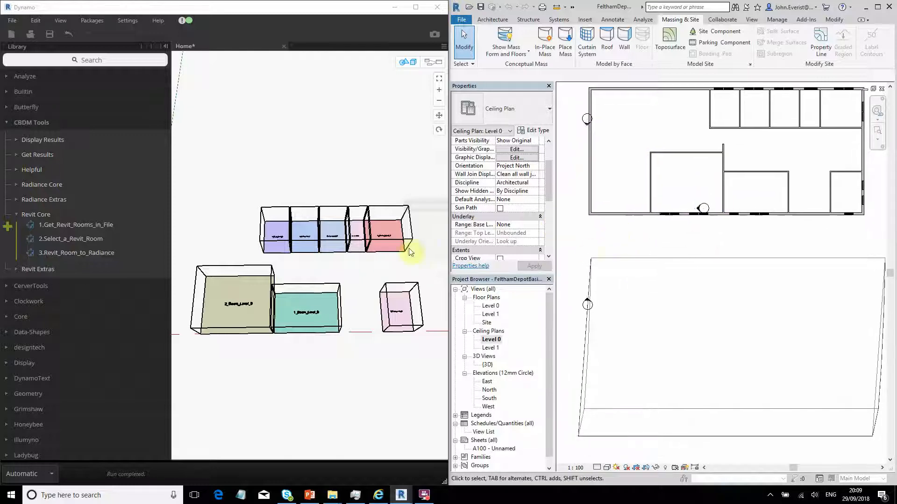
Return to a maximized Dynamo window and switch from 3D preview navigation to editing the node graph.
click(376, 161)
double_click(324, 8)
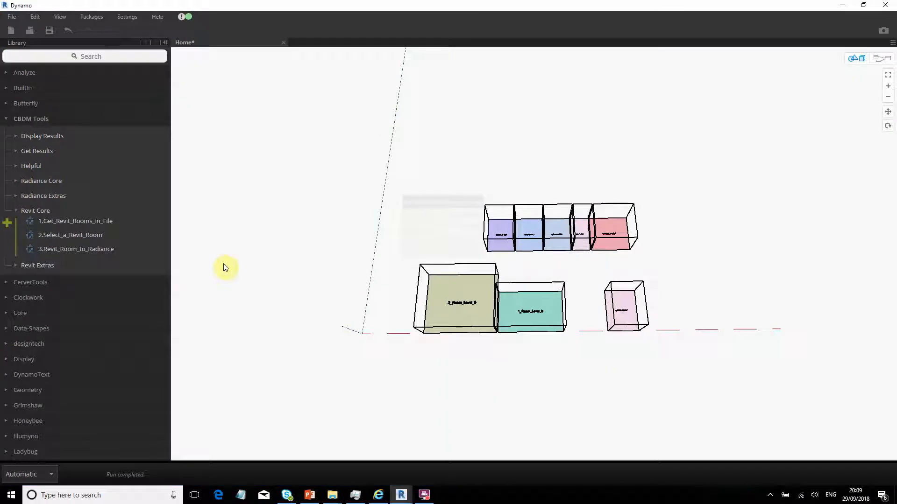
key(ctrl+b)
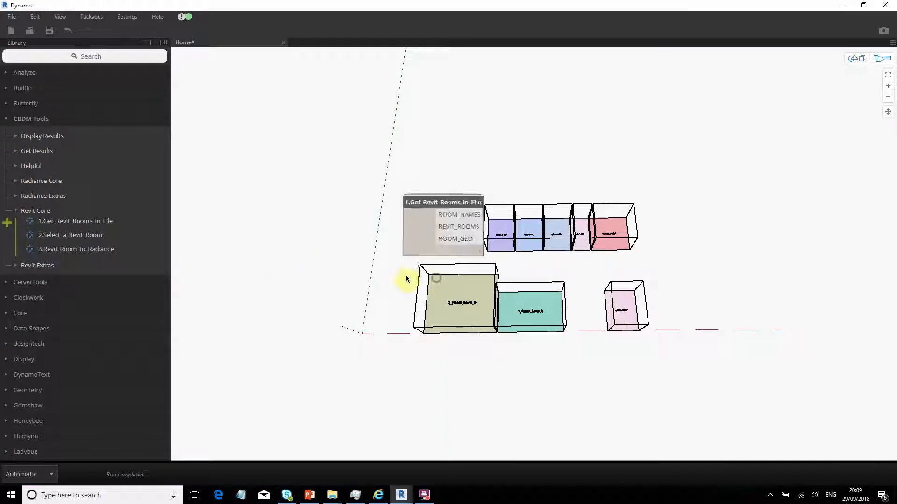
scroll(526, 257, up, 2)
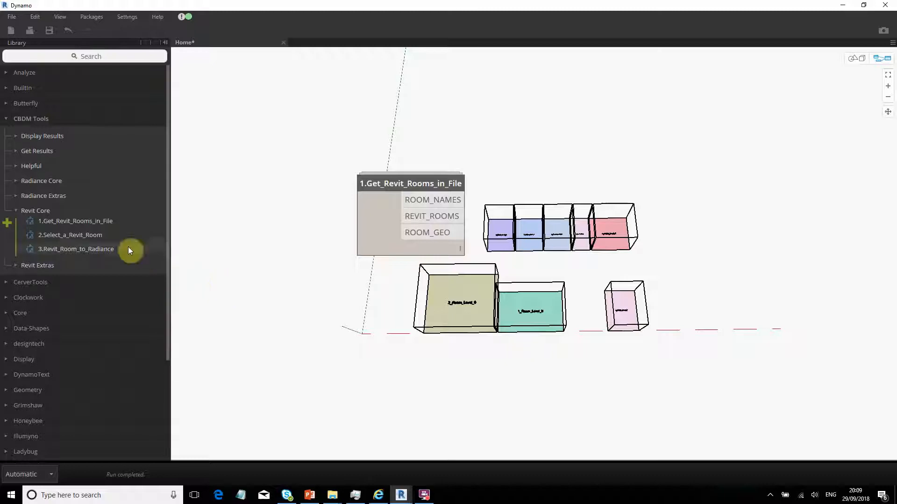
Add a 2.Select_a_Revit_Room node and connect the ROOM_NAMES and REVIT_ROOMS outputs to its matching inputs.
click(66, 236)
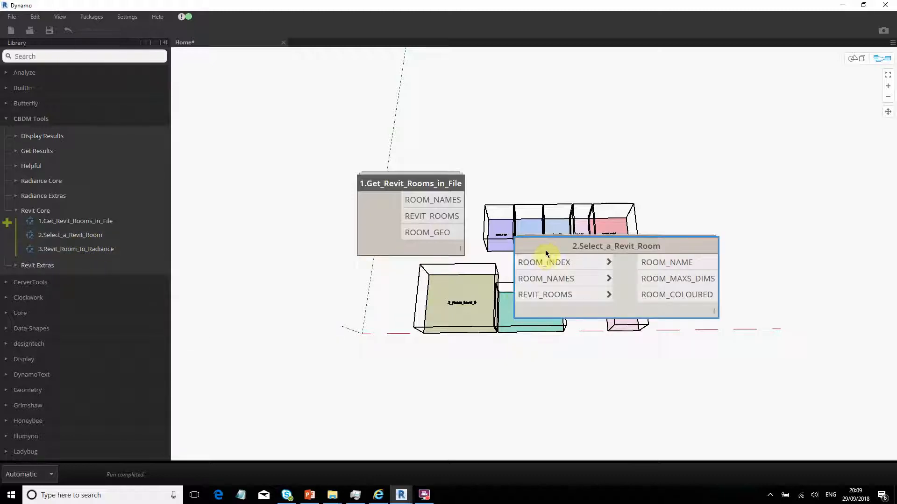
drag(540, 254, 618, 174)
drag(435, 206, 608, 197)
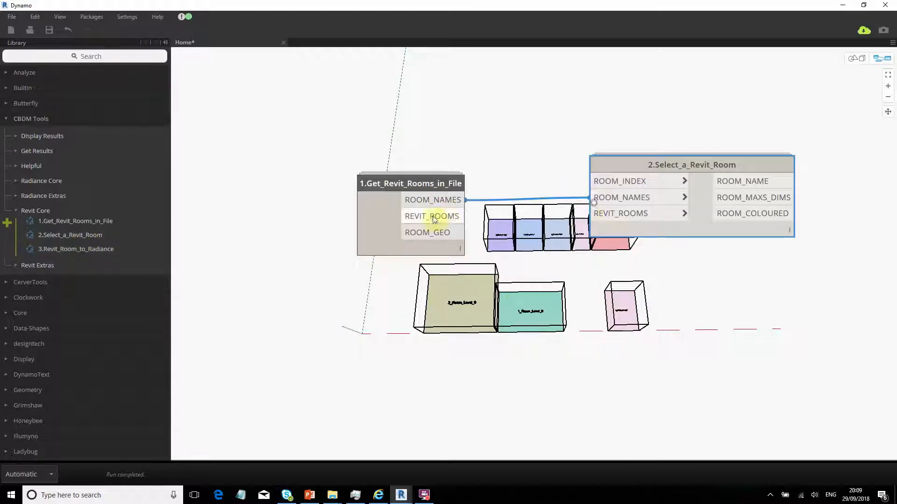
drag(441, 217, 621, 219)
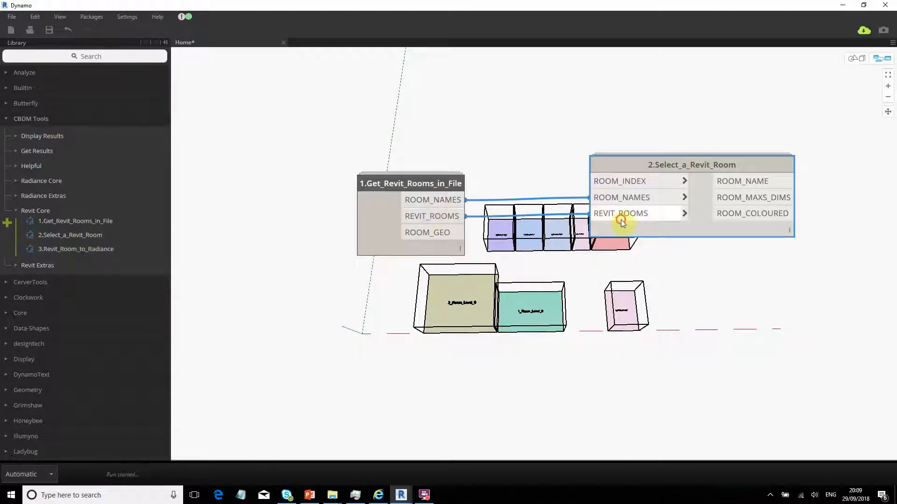
Create a code block with the value 4 and connect it to the ROOM_INDEX input of 2.Select_a_Revit_Room.
double_click(396, 138)
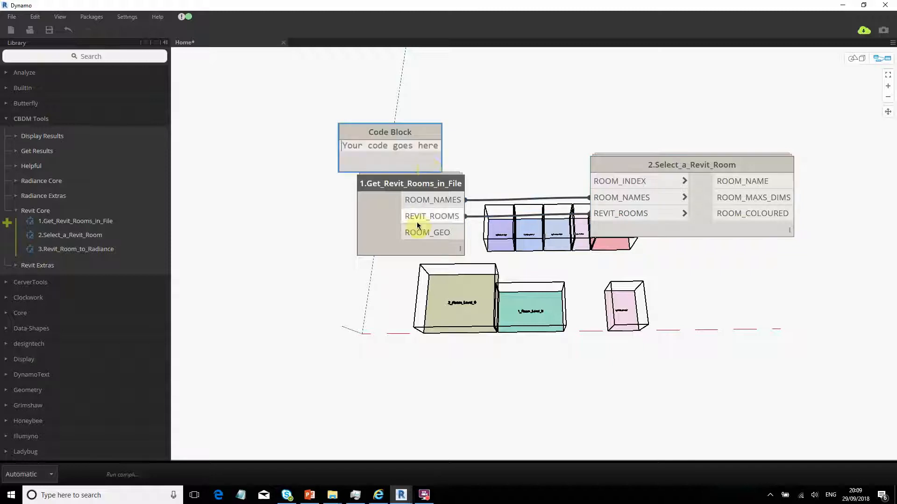
double_click(404, 101)
click(402, 150)
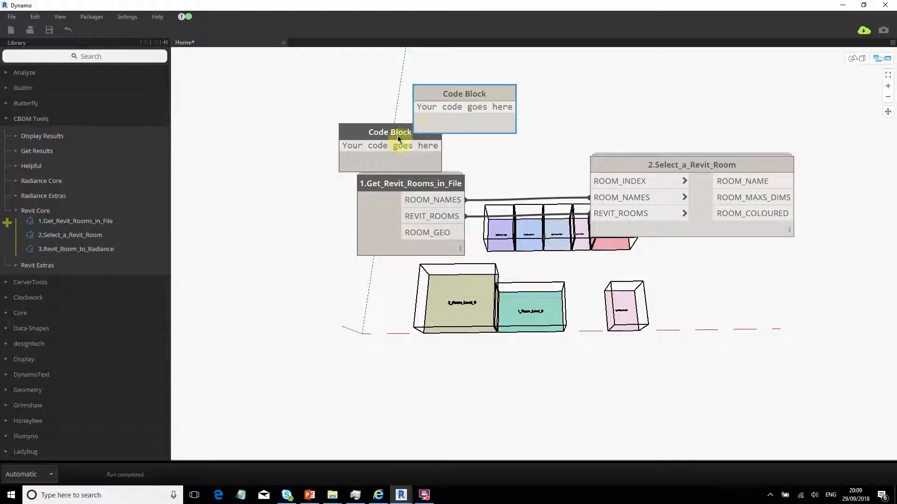
text(4)
click(290, 114)
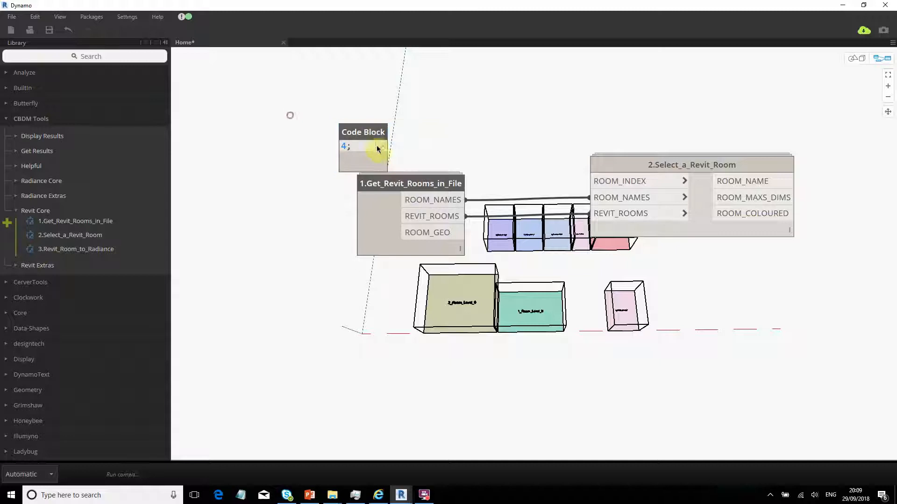
drag(383, 147, 606, 181)
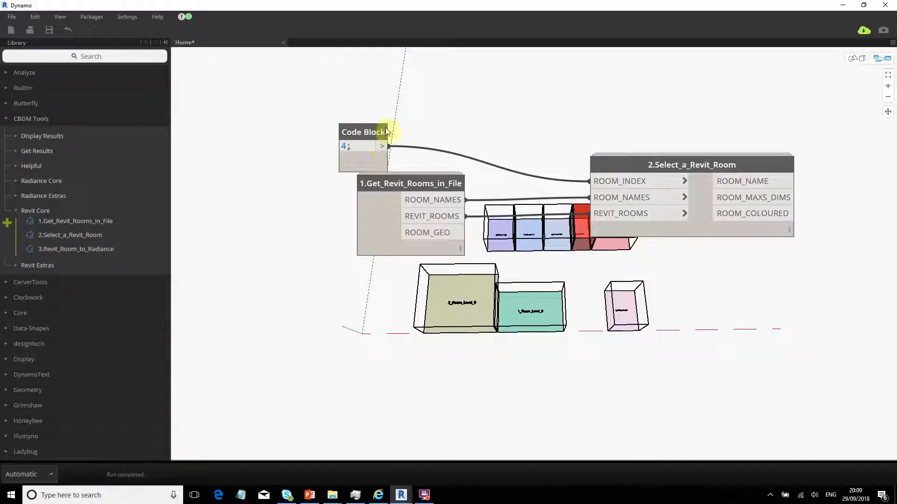
Set the room index code block to 0 and move the block above the 1.Get_Revit_Rooms_in_File node.
click(355, 145)
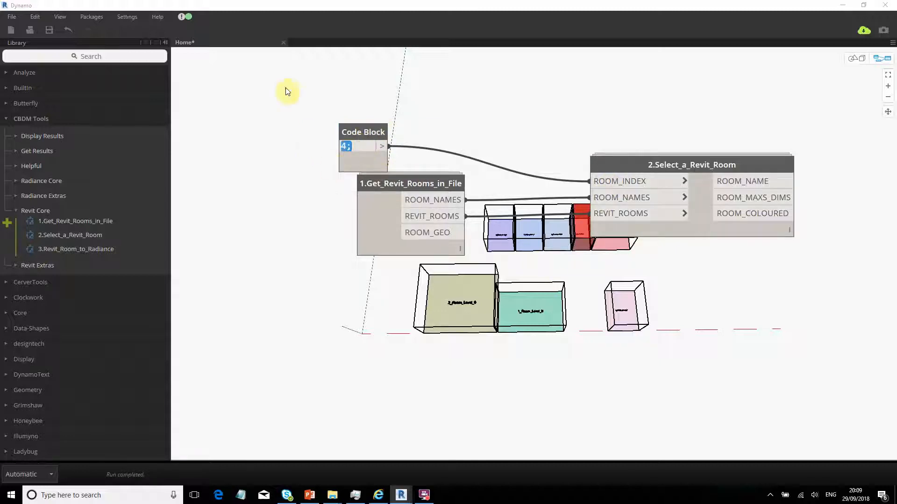
text(0)
click(326, 150)
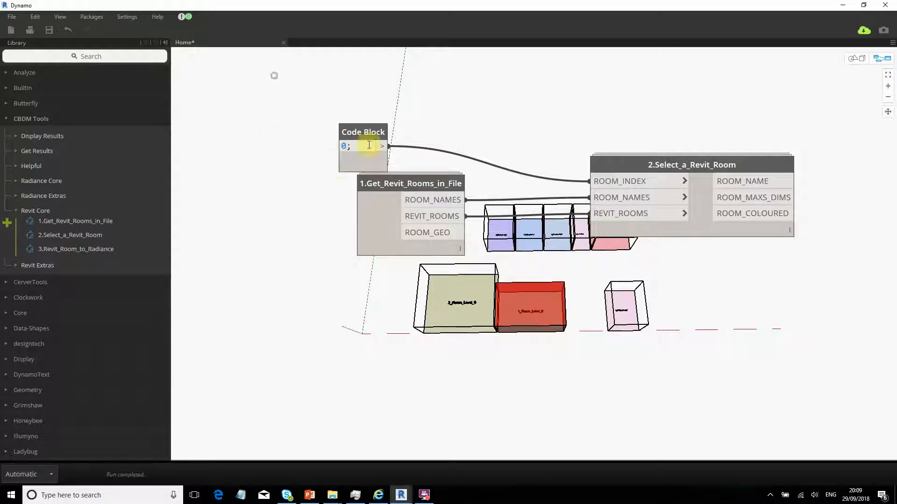
drag(378, 133, 437, 119)
middle_drag(523, 162, 534, 118)
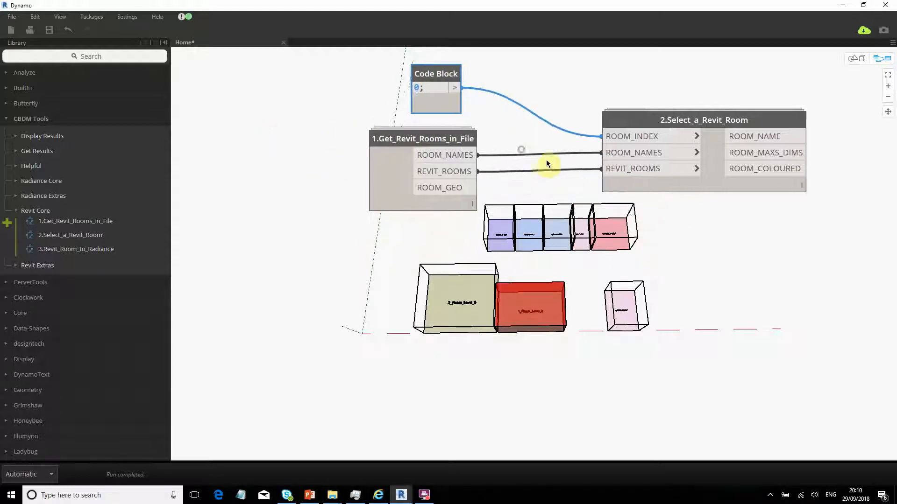
Add a 3.Revit_Room_to_Radiance node and connect its ROOM_NAMES and REVIT_ROOMS inputs to 1.Get_Revit_Rooms_in_File and its ROOM_INDEX input to the code block.
click(67, 249)
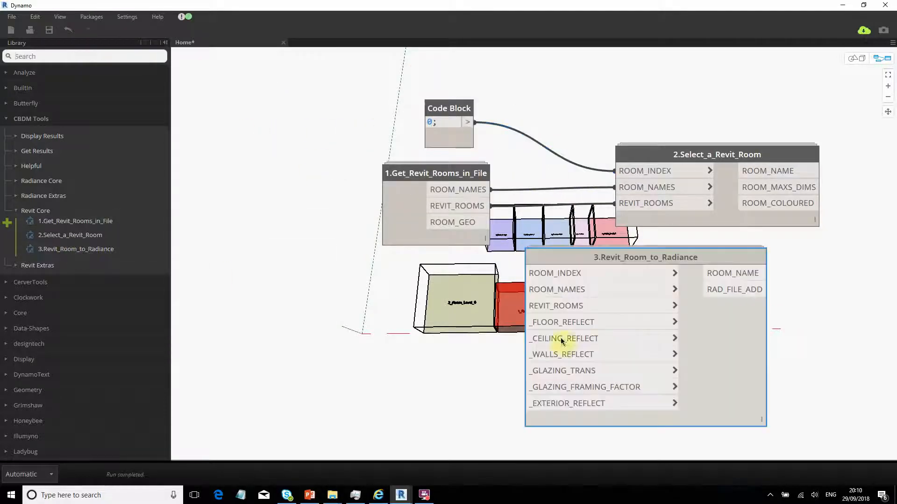
drag(570, 257, 629, 257)
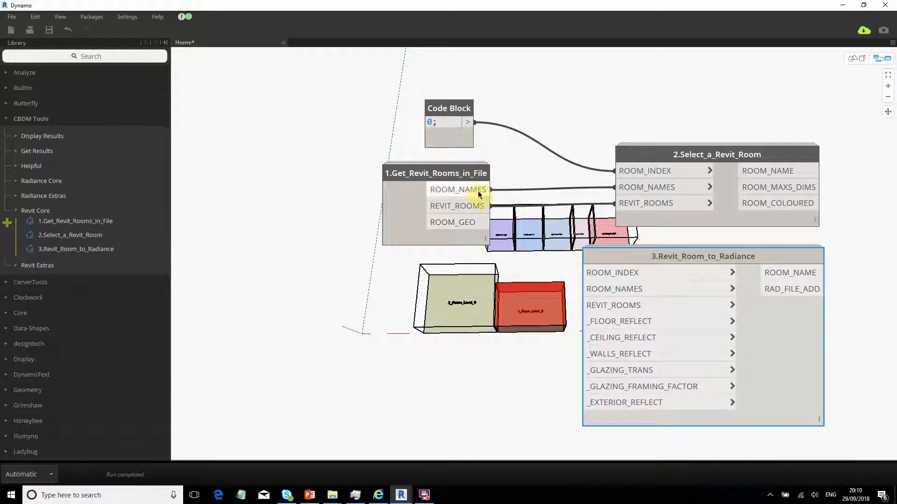
click(554, 273)
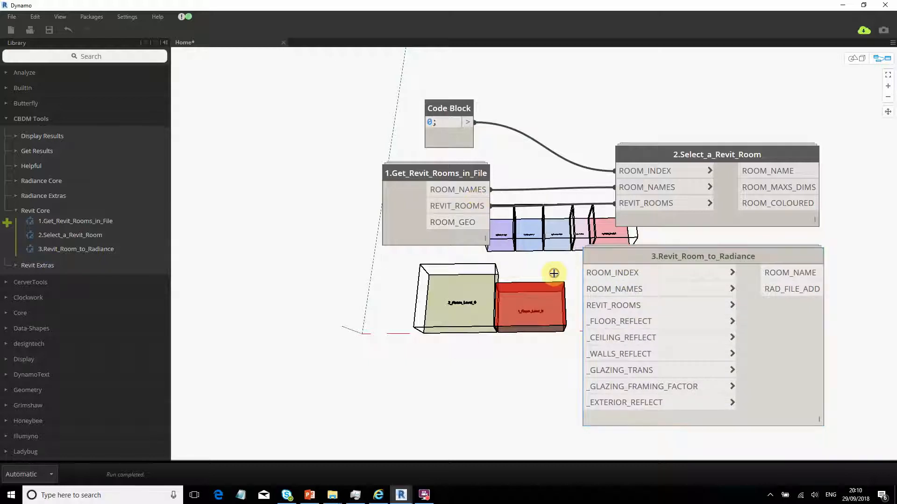
click(474, 196)
click(587, 289)
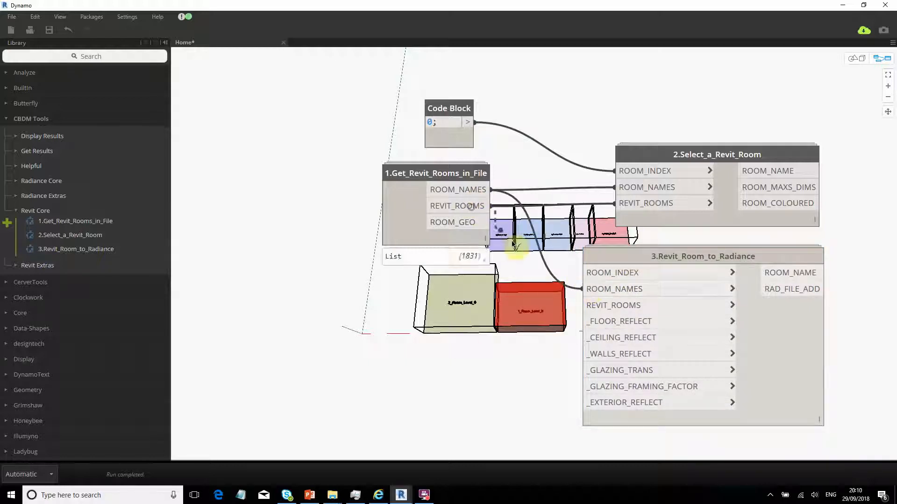
click(582, 304)
drag(611, 258, 593, 242)
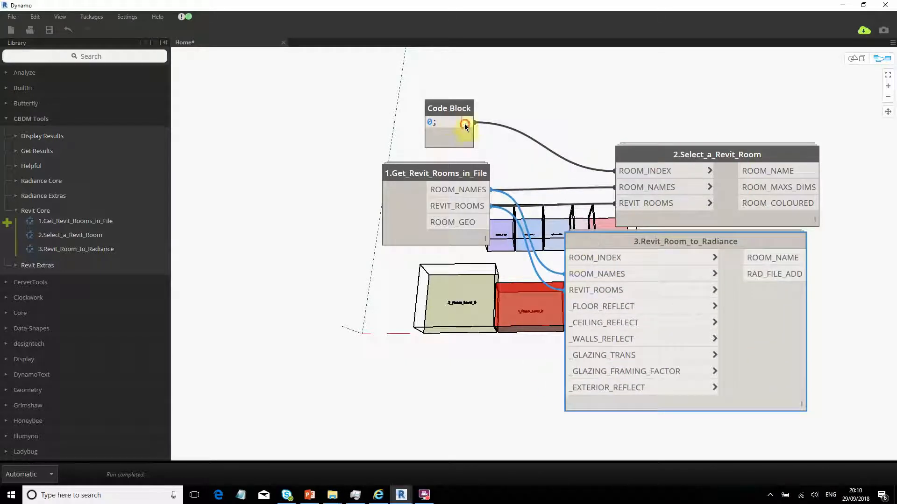
click(465, 124)
click(570, 257)
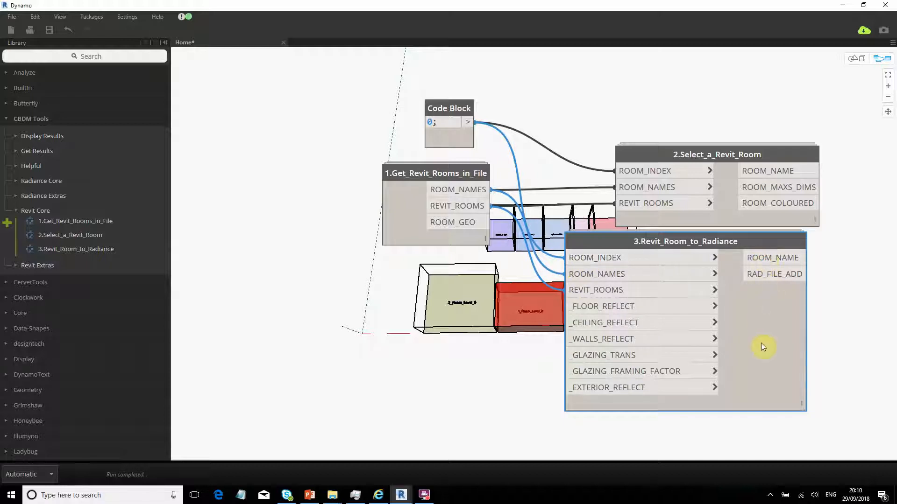
Show the output preview of the 3.Revit_Room_to_Radiance node and examine the room name and Radiance file path.
click(794, 420)
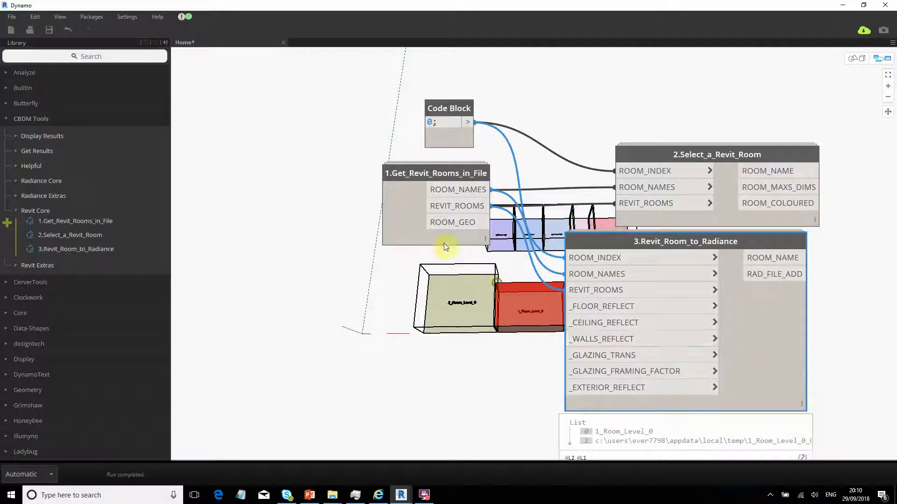
middle_drag(444, 248, 386, 188)
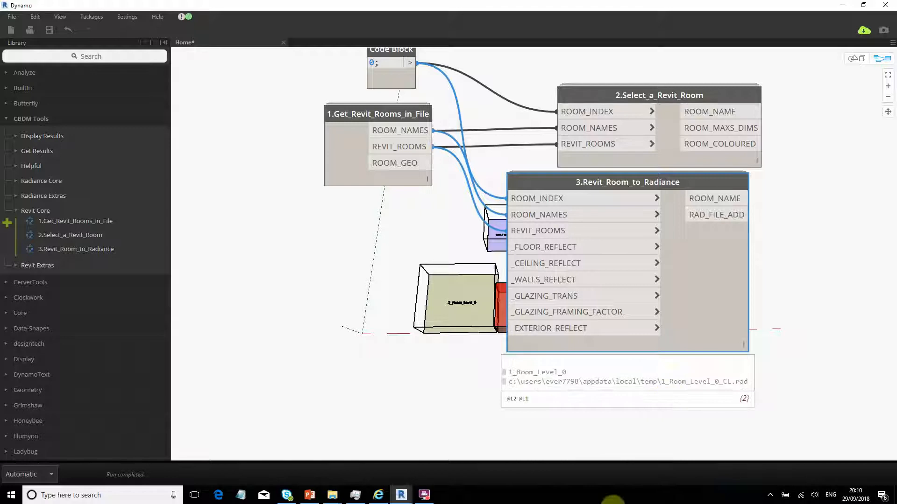
middle_drag(693, 286, 659, 295)
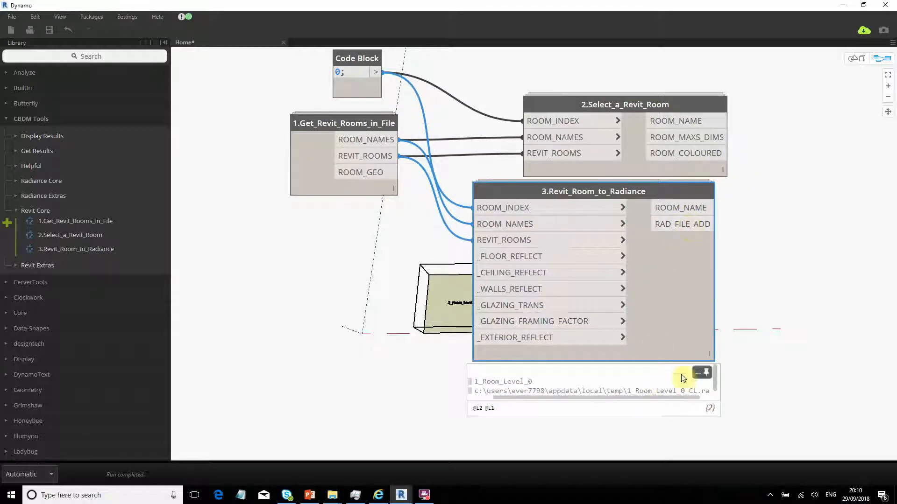
middle_drag(699, 209, 608, 272)
Space the 2.Select_a_Revit_Room and 3.Revit_Room_to_Radiance nodes further apart vertically.
drag(505, 260, 519, 276)
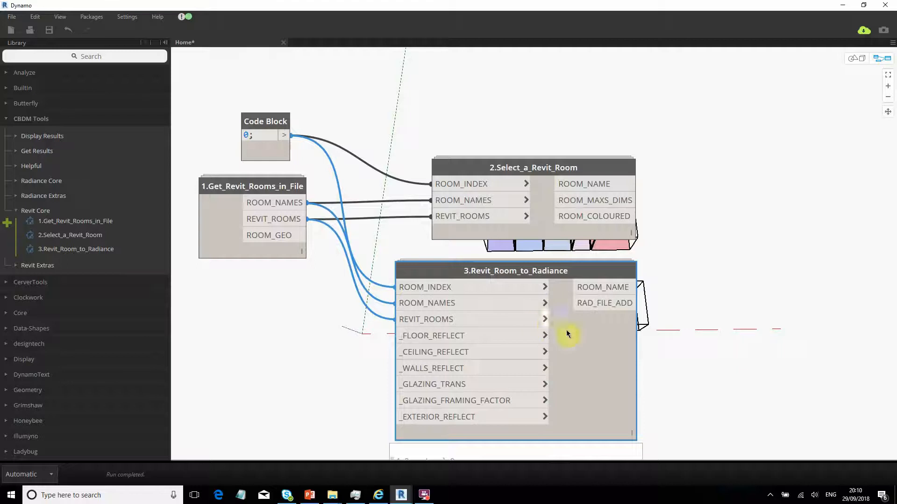
middle_drag(587, 415, 568, 420)
scroll(496, 187, down, 3)
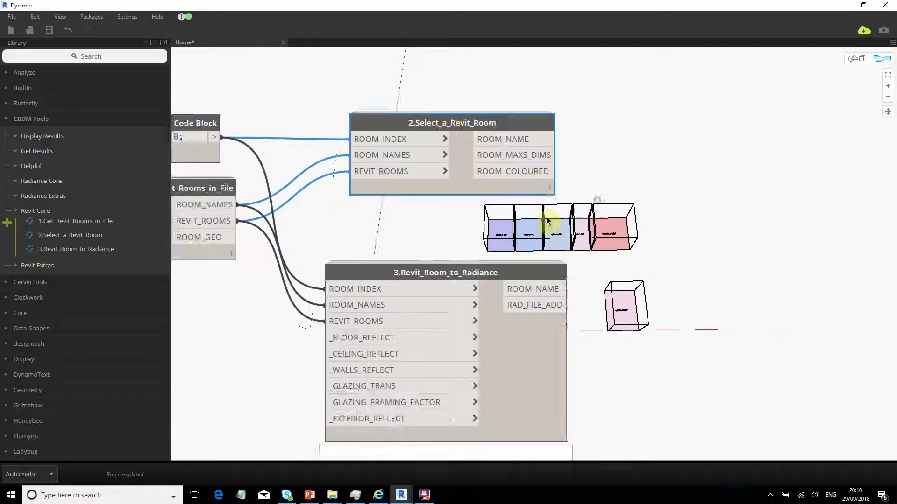
scroll(444, 218, up, 2)
middle_drag(443, 216, 636, 186)
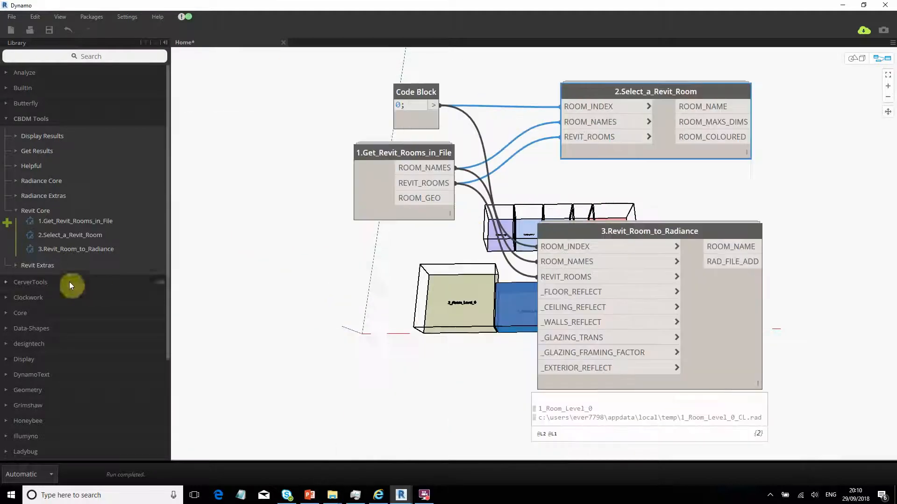
Add a 1.Prep_Radiance_File node from Radiance Core and place it beside the 3.Revit_Room_to_Radiance node's outputs.
click(27, 265)
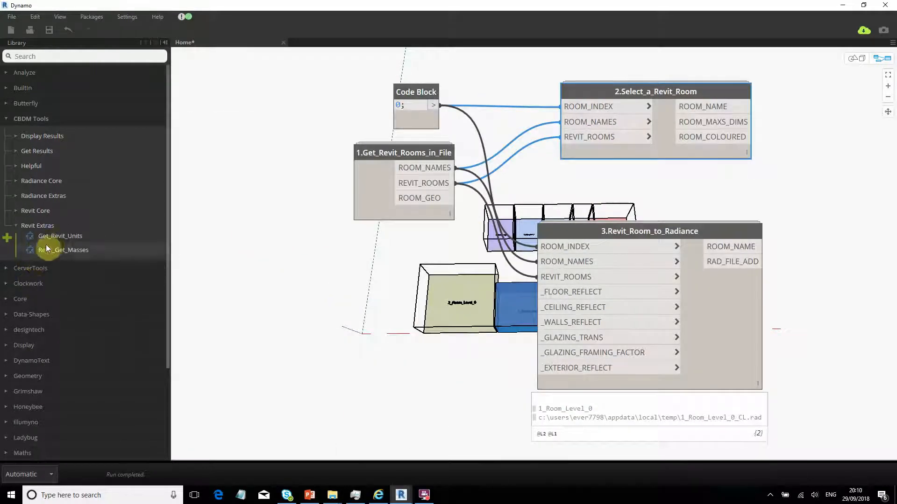
mouse_move(51, 240)
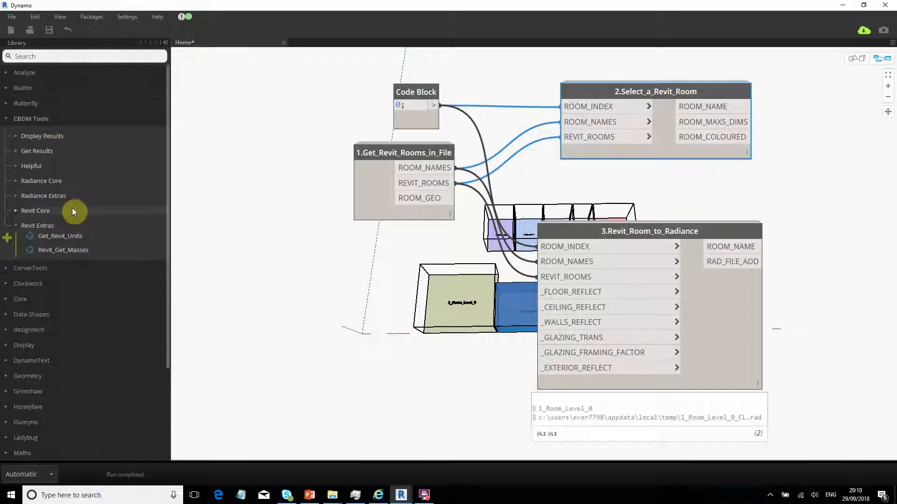
click(44, 183)
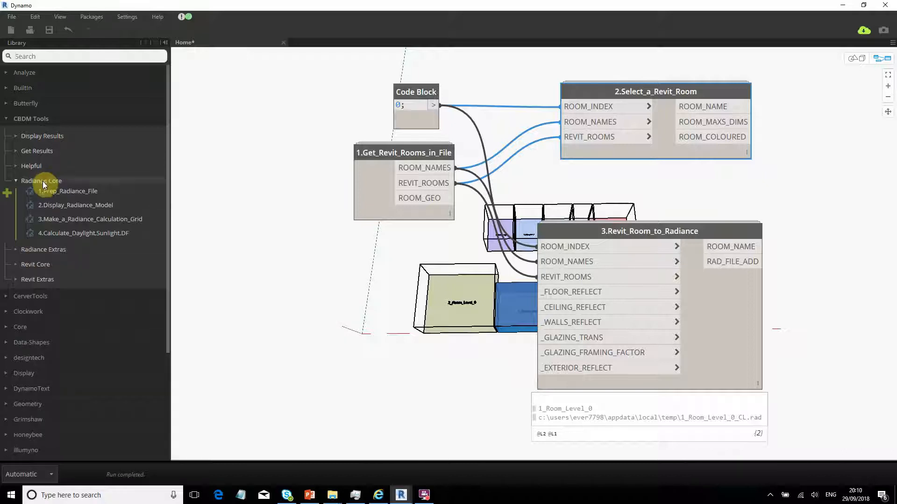
click(53, 192)
middle_drag(495, 356, 313, 387)
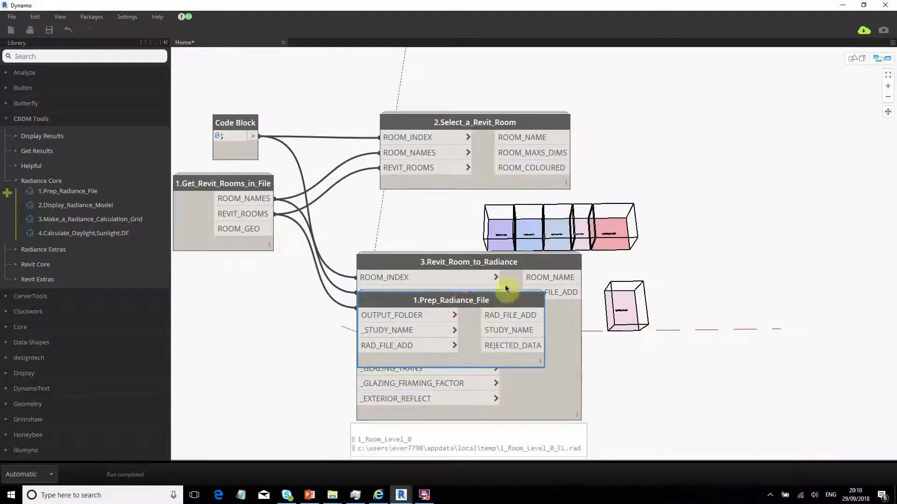
drag(463, 301, 744, 217)
middle_drag(702, 308, 669, 326)
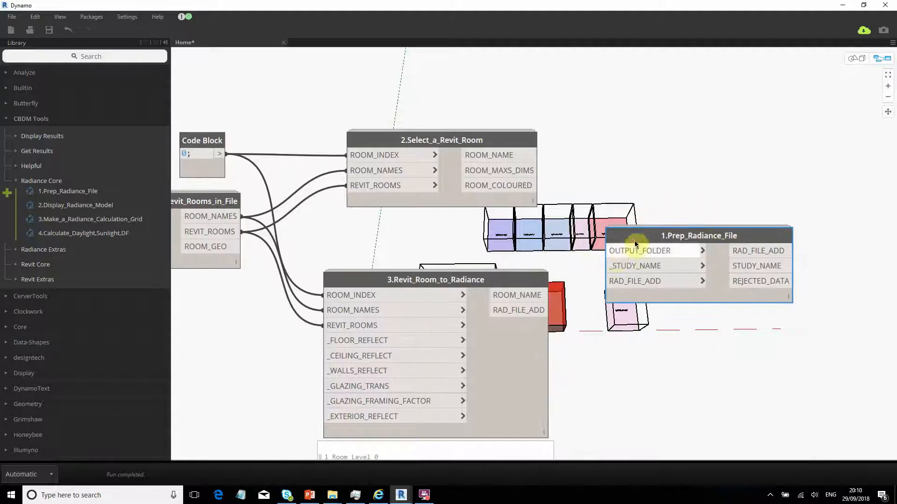
drag(635, 243, 658, 258)
Connect the RAD_FILE_ADD output of 3.Revit_Room_to_Radiance to the matching input of 1.Prep_Radiance_File.
click(550, 295)
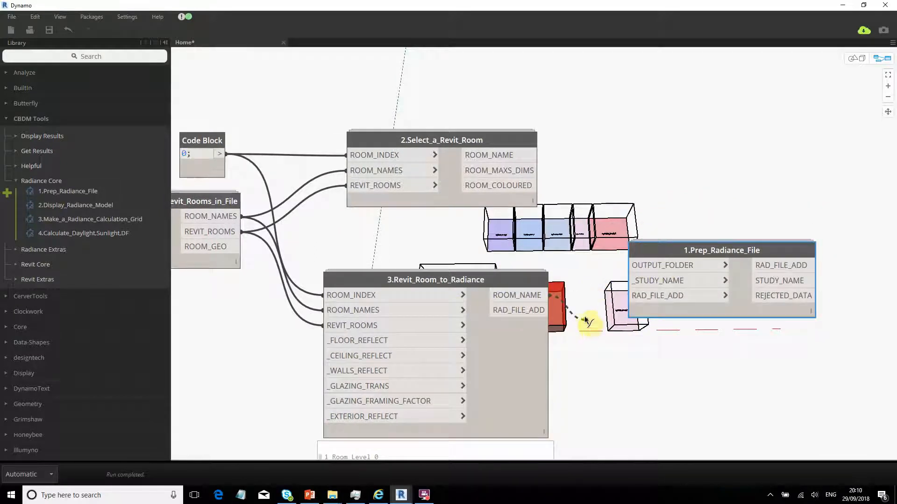
click(544, 234)
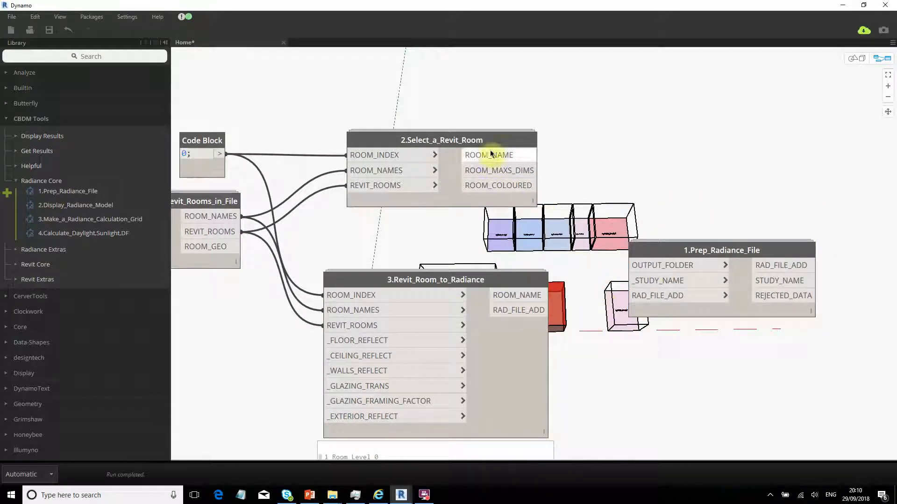
click(508, 313)
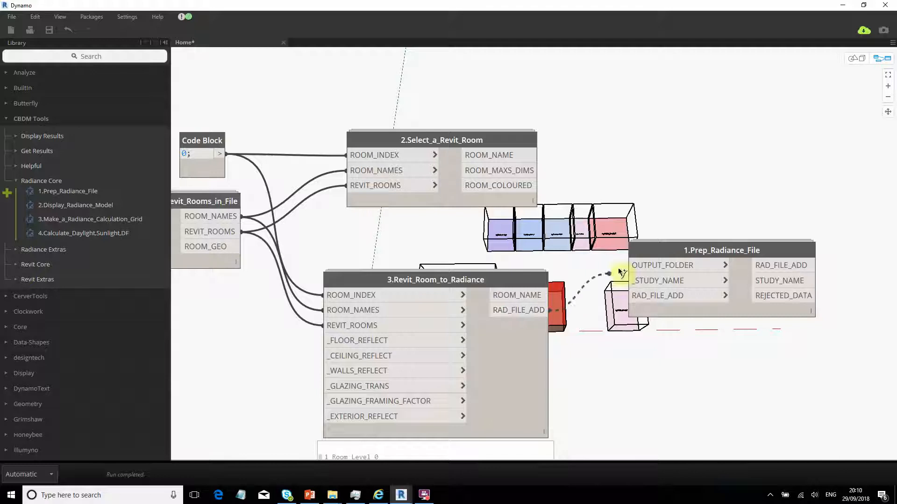
click(625, 298)
Add a String node to the empty canvas area between 2.Select_a_Revit_Room and 3.Revit_Room_to_Radiance.
click(516, 234)
right_click(504, 243)
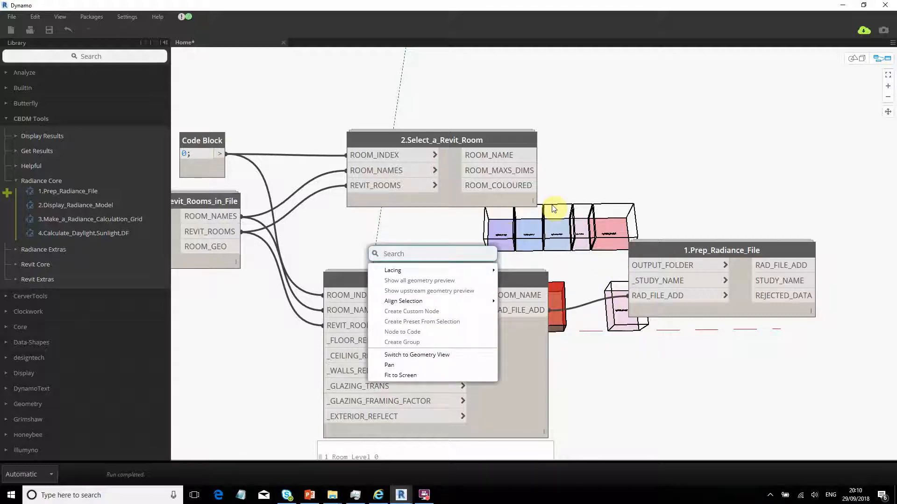
text(strin)
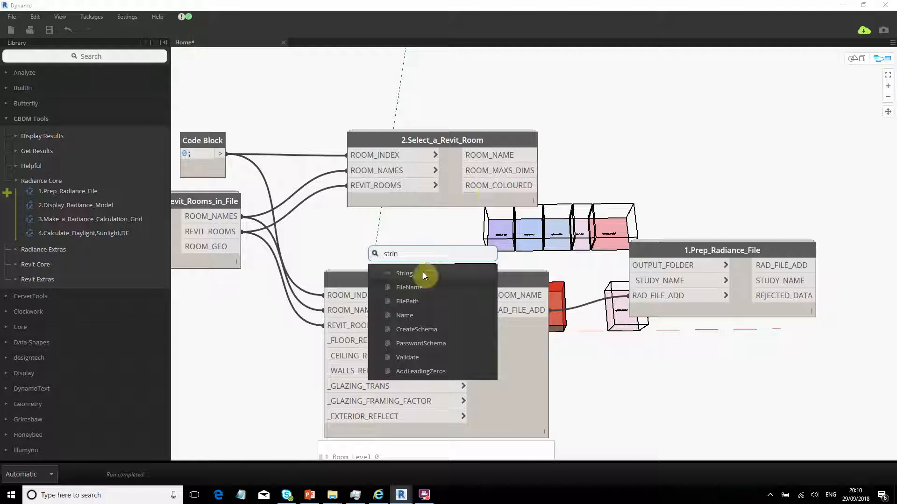
click(415, 273)
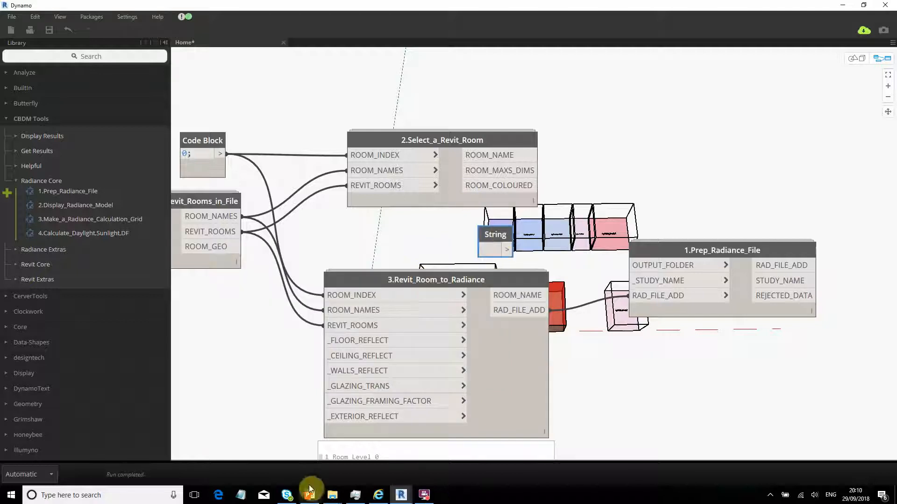
Copy the Documents folder path from File Explorer into the Dynamo String node and move the node away from 1.Prep_Radiance_File.
mouse_move(332, 494)
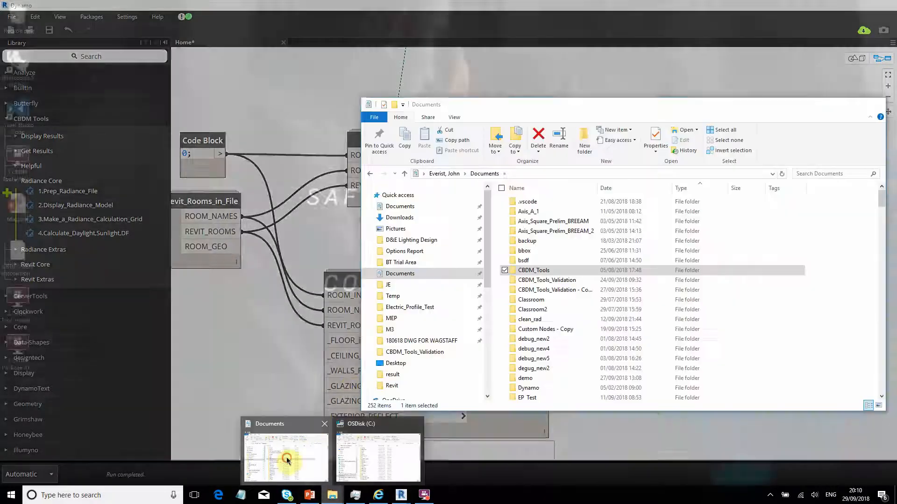
click(290, 463)
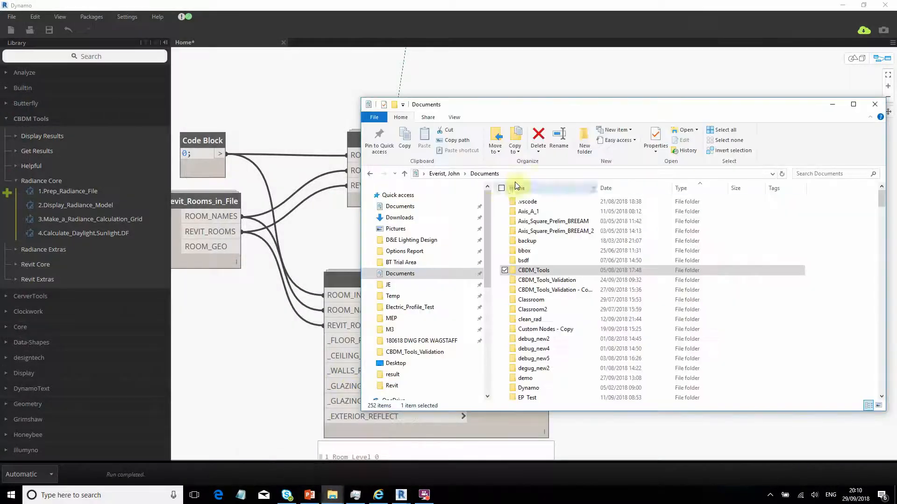
click(519, 174)
key(ctrl+c)
click(223, 297)
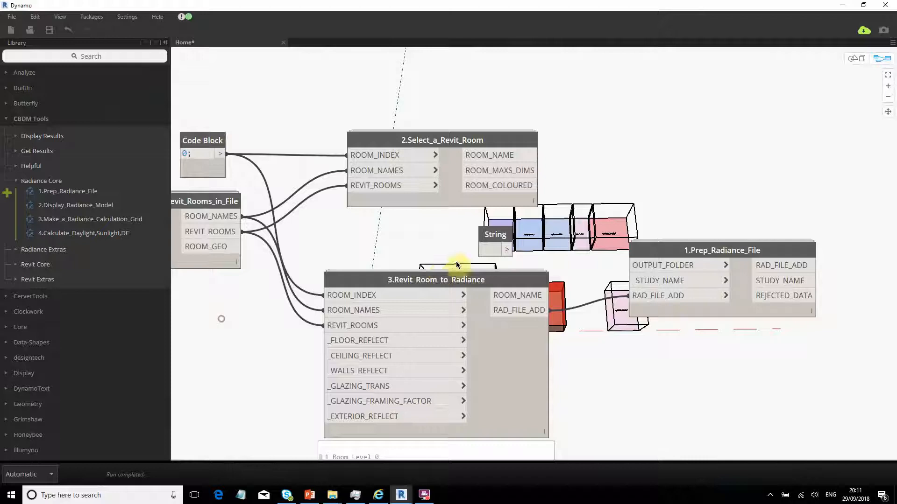
click(488, 249)
key(ctrl+v)
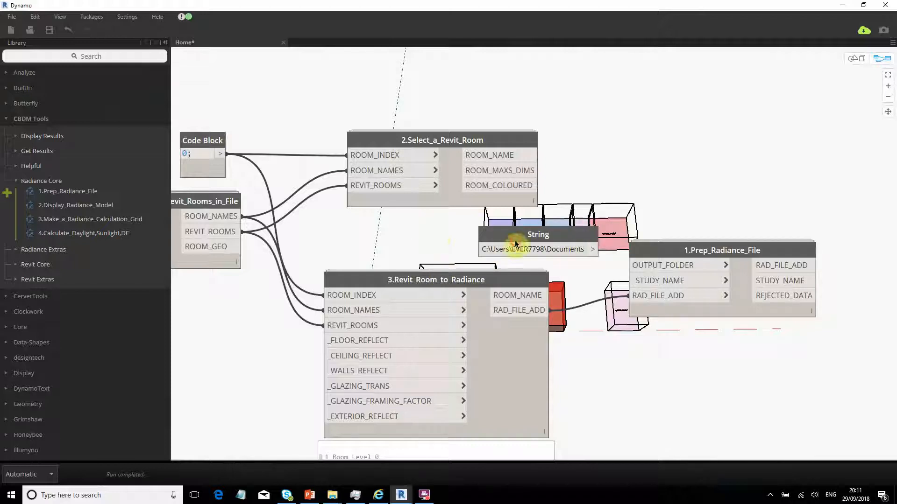
drag(516, 243, 490, 242)
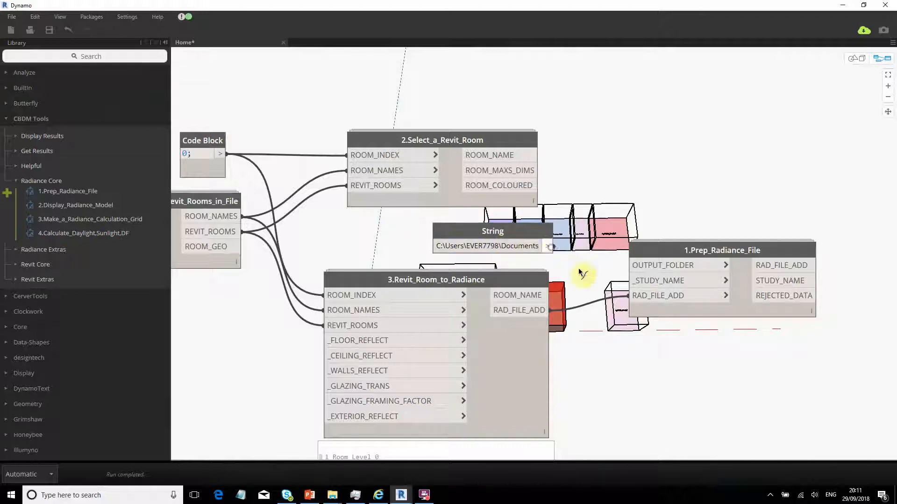
Connect the String node holding the Documents path to the OUTPUT_FOLDER input of 1.Prep_Radiance_File.
mouse_move(627, 268)
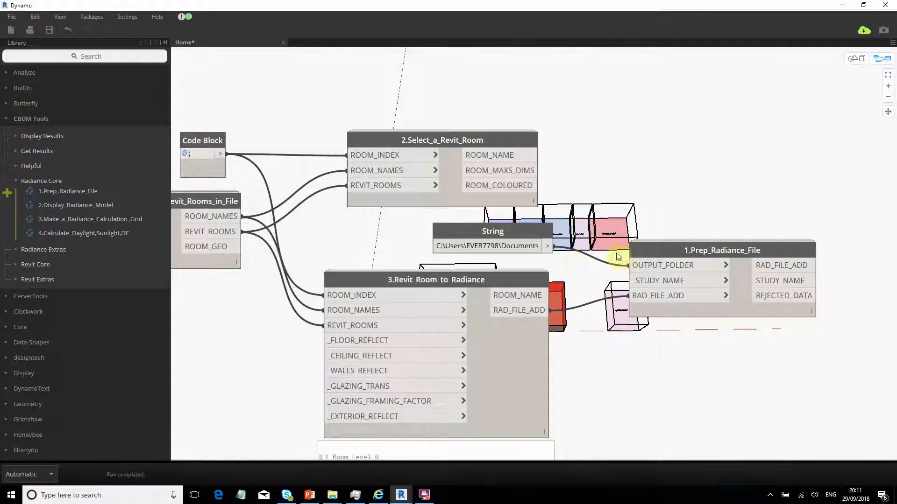
middle_drag(732, 238, 713, 224)
click(771, 308)
click(753, 326)
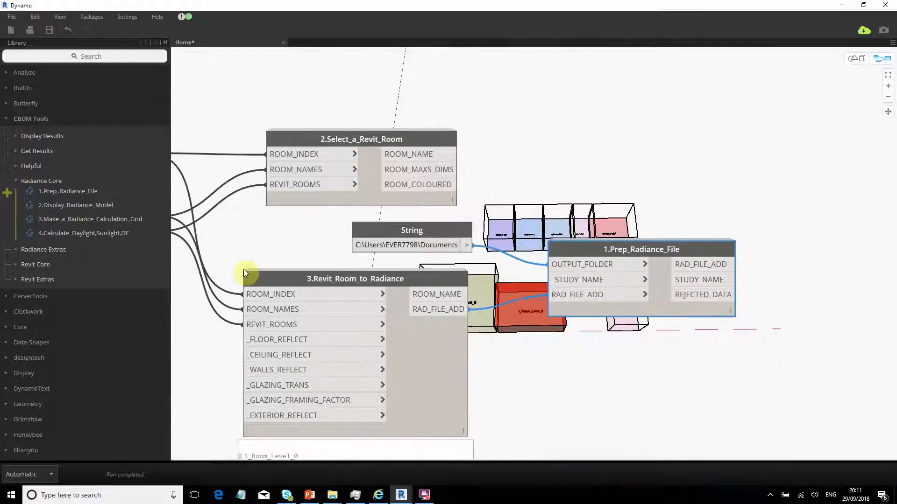
Add a 2.Display_Radiance_Model node after 1.Prep_Radiance_File and connect the RAD_FILE_ADD output to its matching input.
click(73, 205)
middle_drag(612, 280, 400, 279)
drag(398, 279, 637, 252)
drag(501, 263, 642, 235)
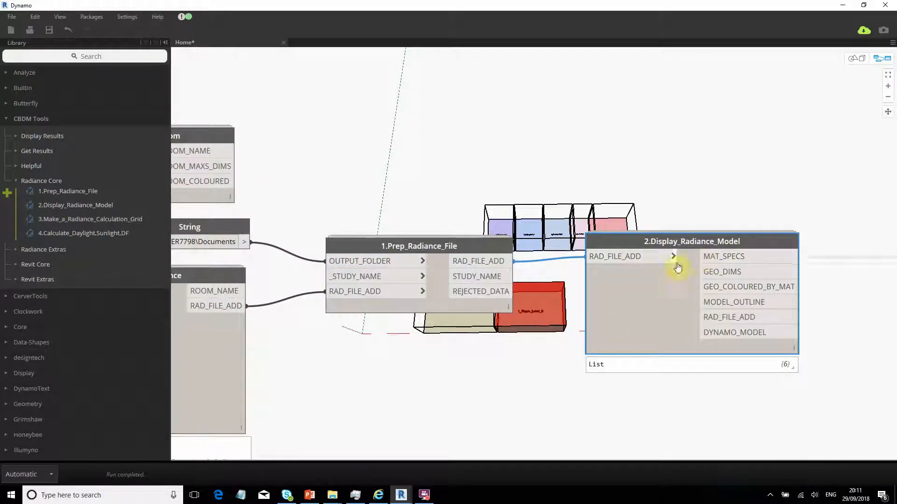
middle_drag(550, 245, 471, 244)
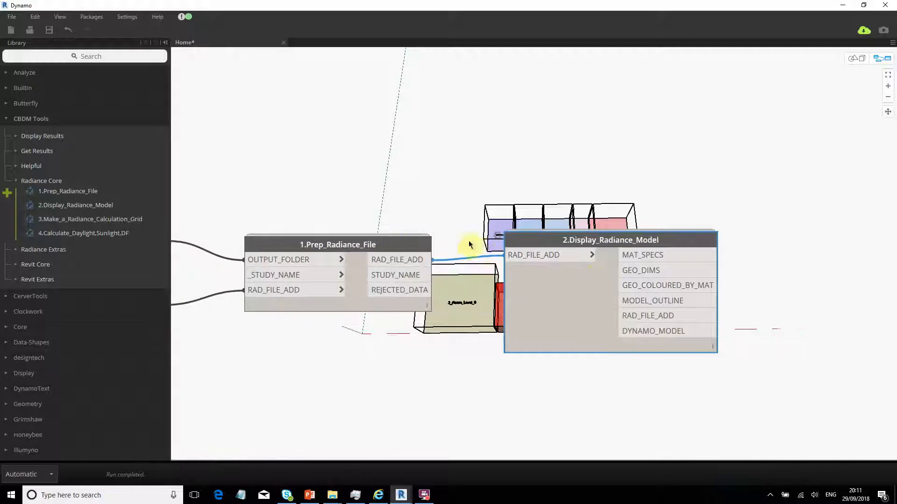
Add a Node_Output_Text_To_Notepad node from the Helpful category and connect MAT_SPECS of 2.Display_Radiance_Model to its TEXT input.
scroll(474, 242, down, 3)
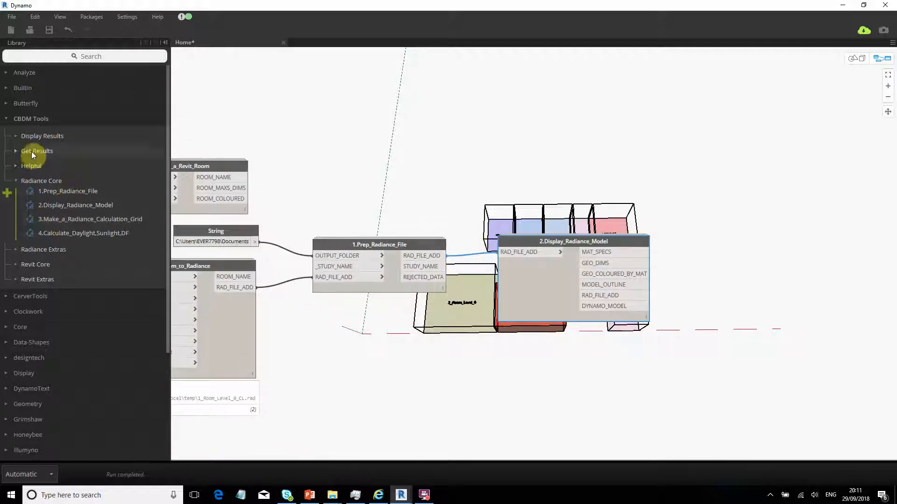
click(26, 166)
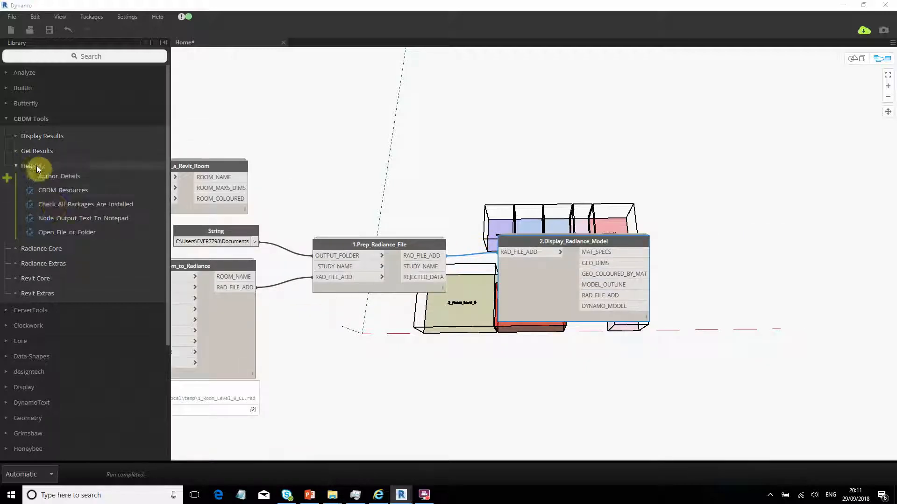
click(59, 221)
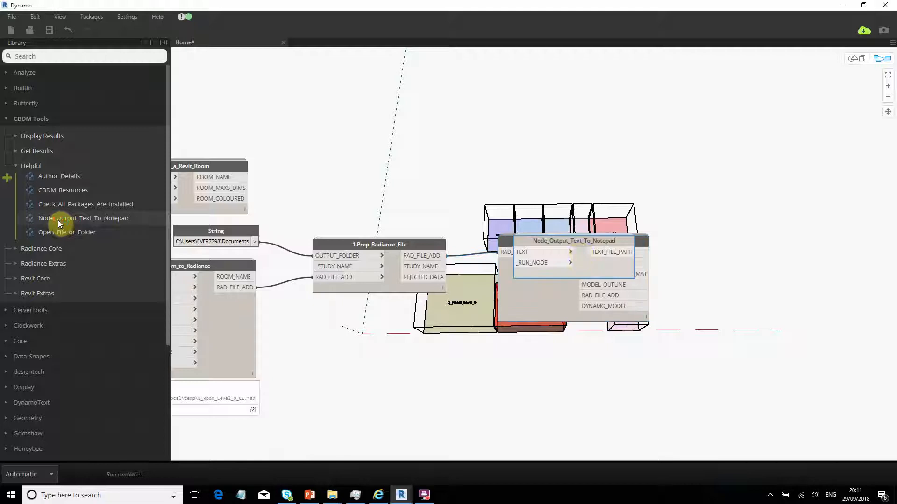
drag(622, 245, 800, 239)
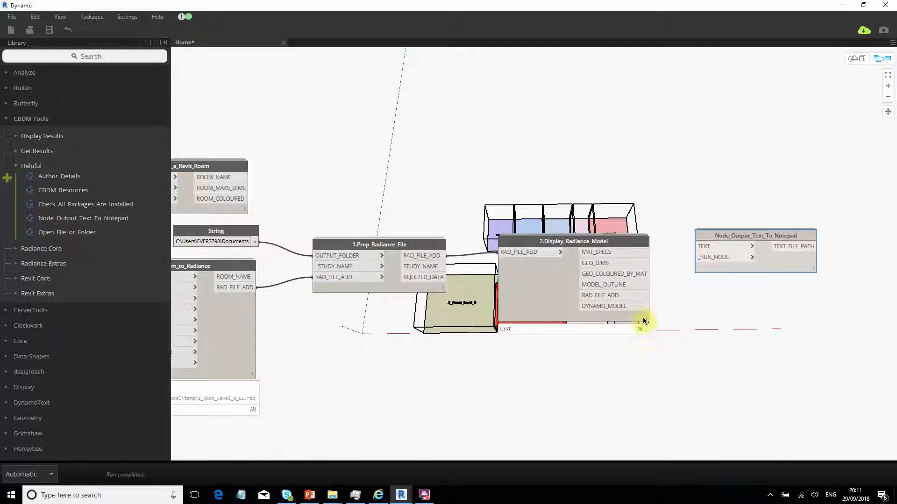
mouse_move(647, 332)
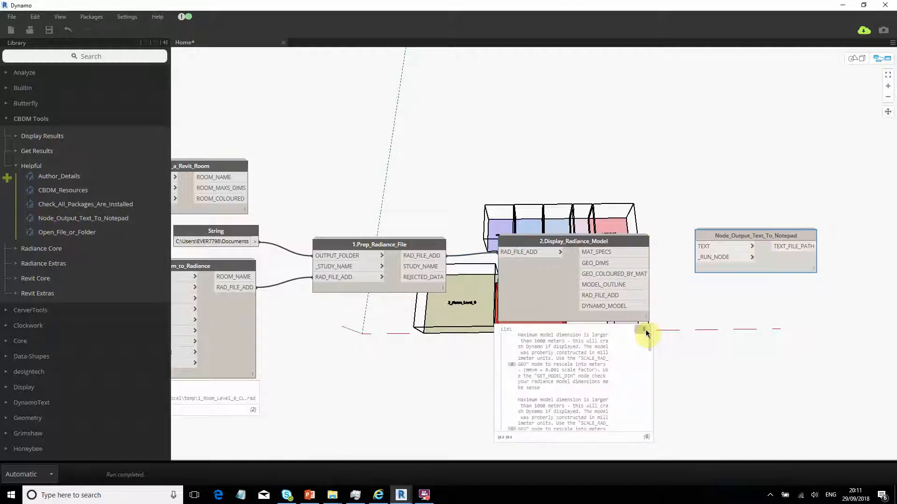
click(647, 252)
click(701, 246)
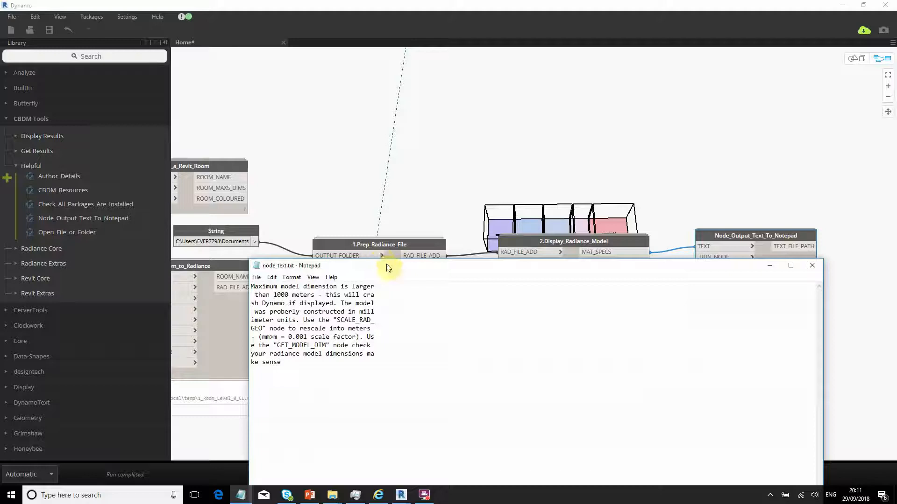
Move the Notepad message aside and check the Level 0 ceiling plan in Revit before returning to the Dynamo graph.
drag(387, 267, 593, 140)
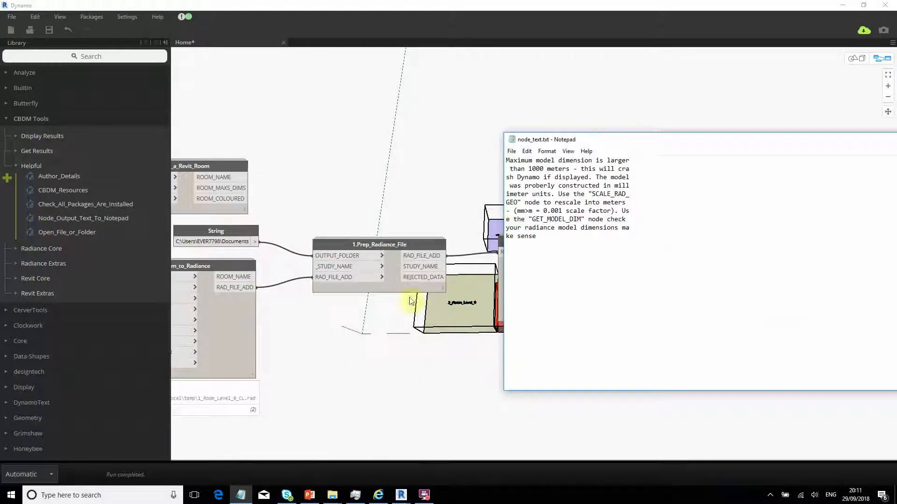
drag(364, 9, 594, 371)
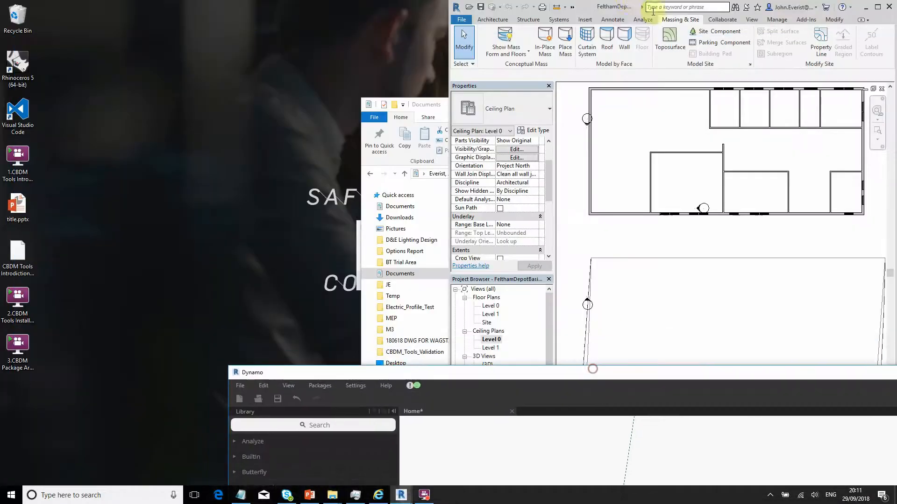
drag(620, 7, 415, 19)
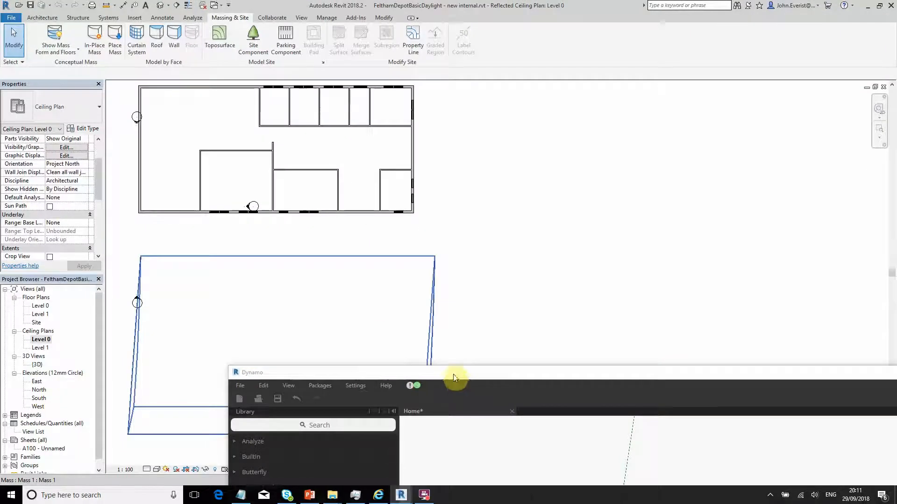
drag(453, 375, 369, 223)
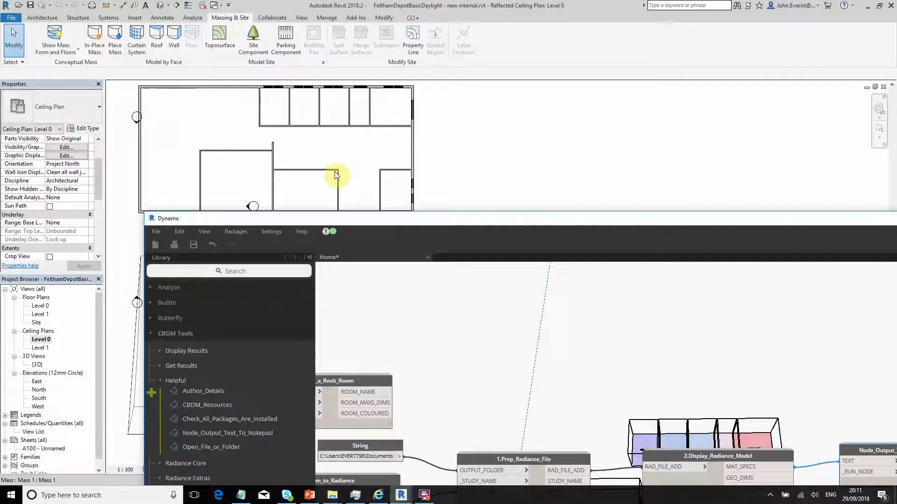
drag(372, 219, 279, 0)
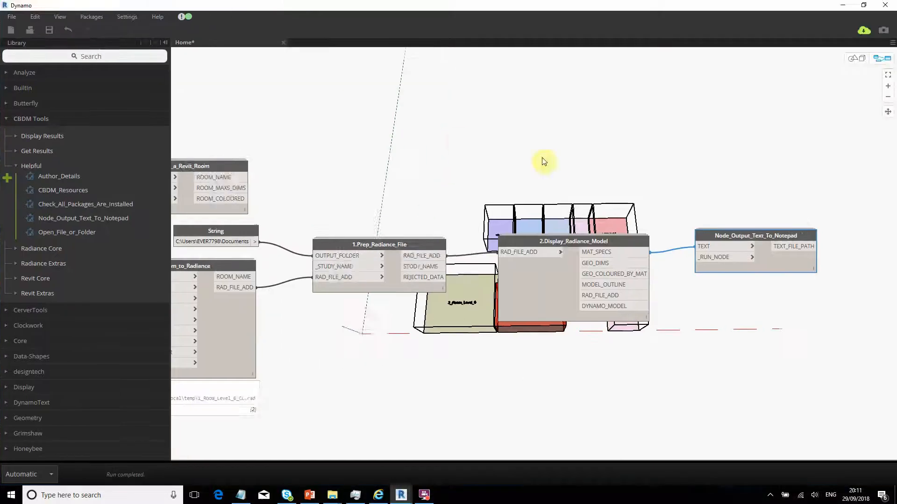
Read the node_text.txt message in Notepad beside the 2.Display_Radiance_Model node.
click(547, 108)
middle_drag(649, 204, 483, 195)
click(546, 230)
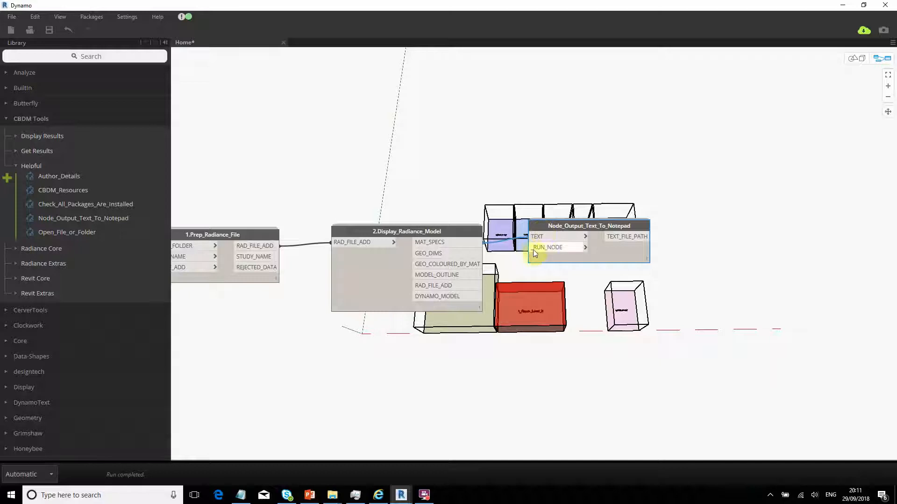
drag(896, 145, 818, 139)
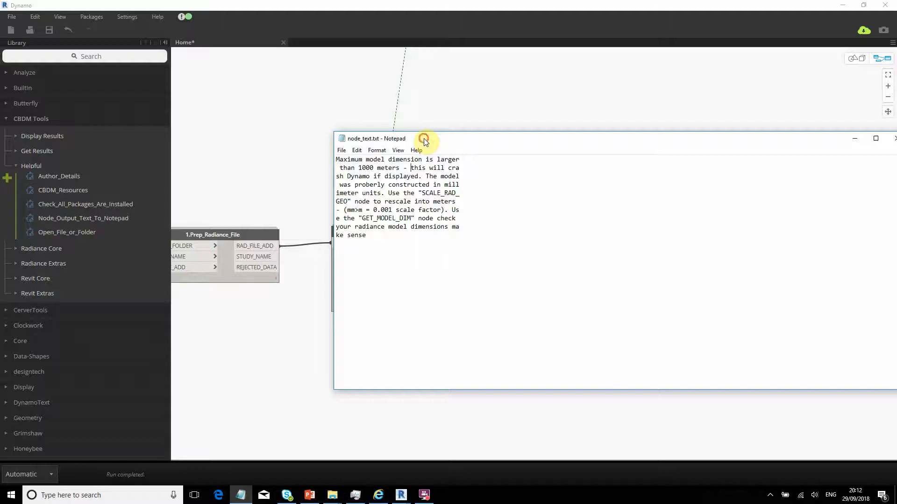
drag(425, 141, 730, 165)
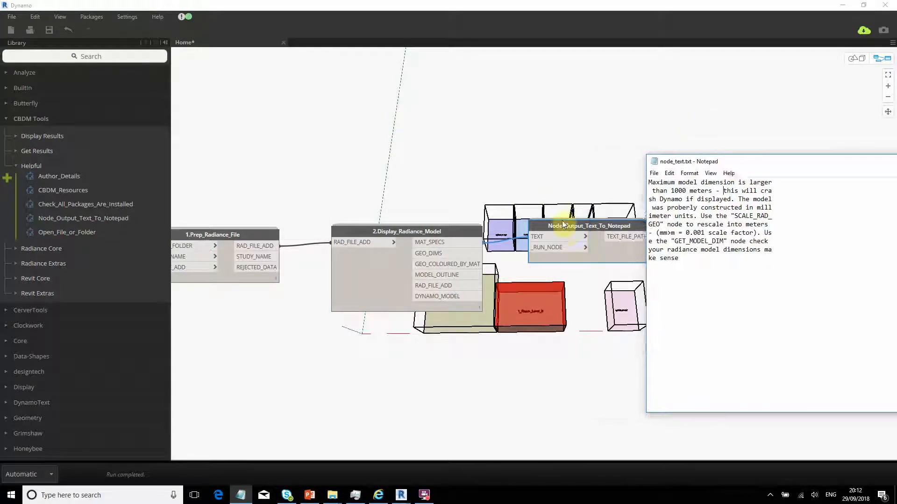
Delete the Node_Output_Text_To_Notepad node from the graph.
drag(563, 225, 611, 237)
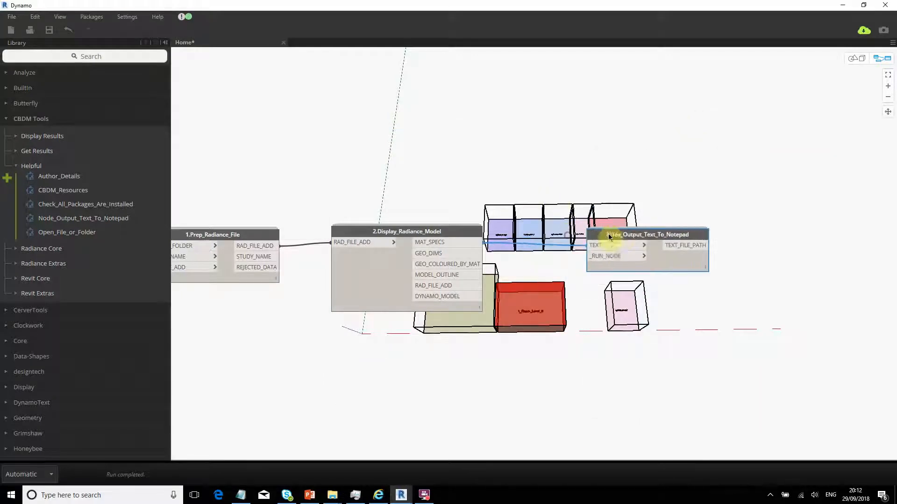
key(Delete)
Add a Scale_Radiance_Geometry node from Radiance Extras and place it above 1.Prep_Radiance_File.
middle_drag(368, 181, 505, 159)
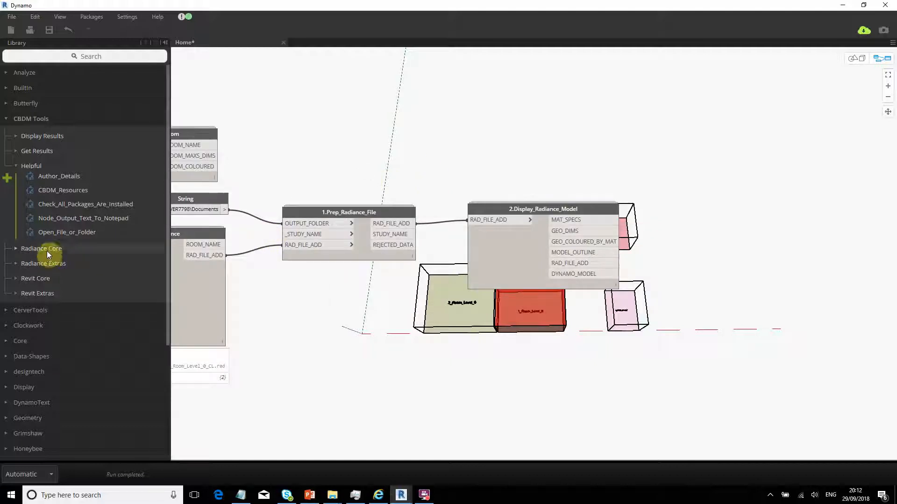
click(27, 265)
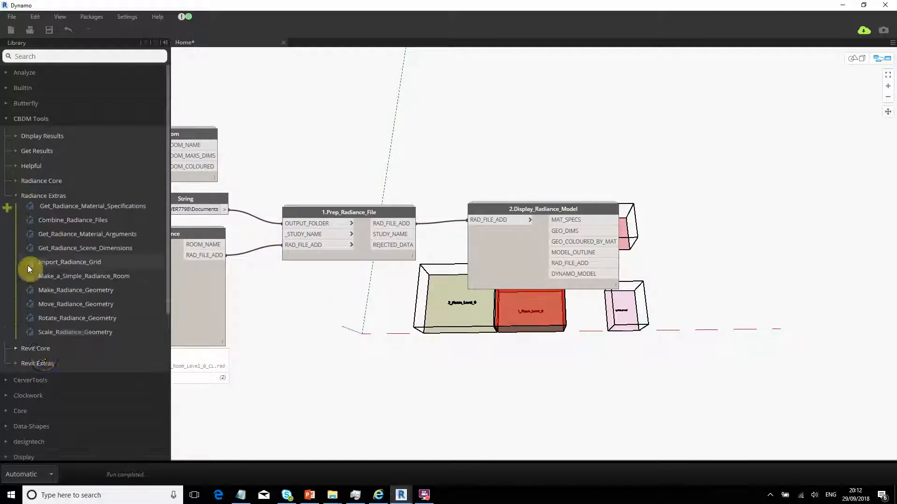
click(46, 333)
middle_drag(324, 342, 542, 376)
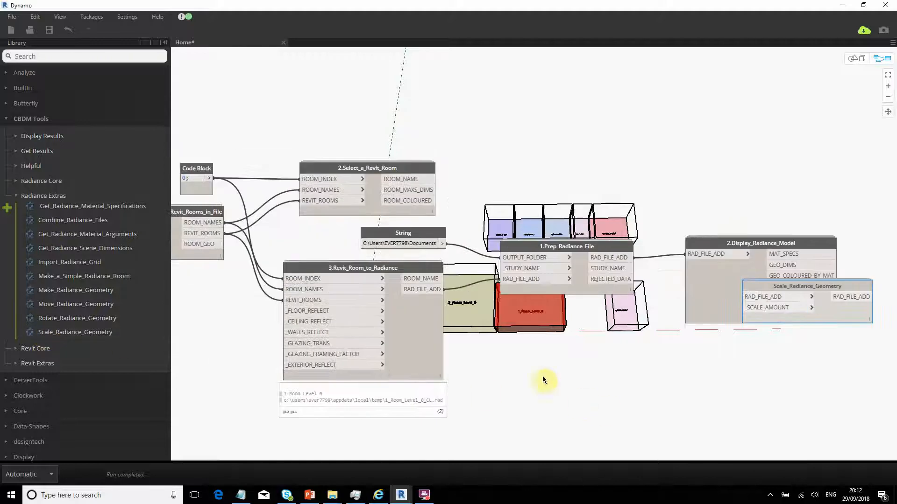
drag(821, 290, 593, 187)
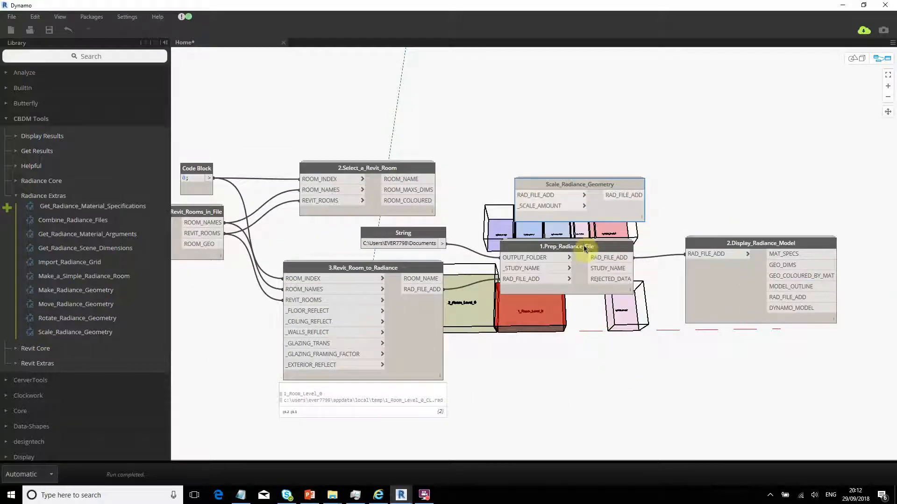
drag(563, 252, 579, 252)
Route RAD_FILE_ADD from 3.Revit_Room_to_Radiance through Scale_Radiance_Geometry into the RAD_FILE_ADD input of 1.Prep_Radiance_File.
drag(422, 292, 545, 188)
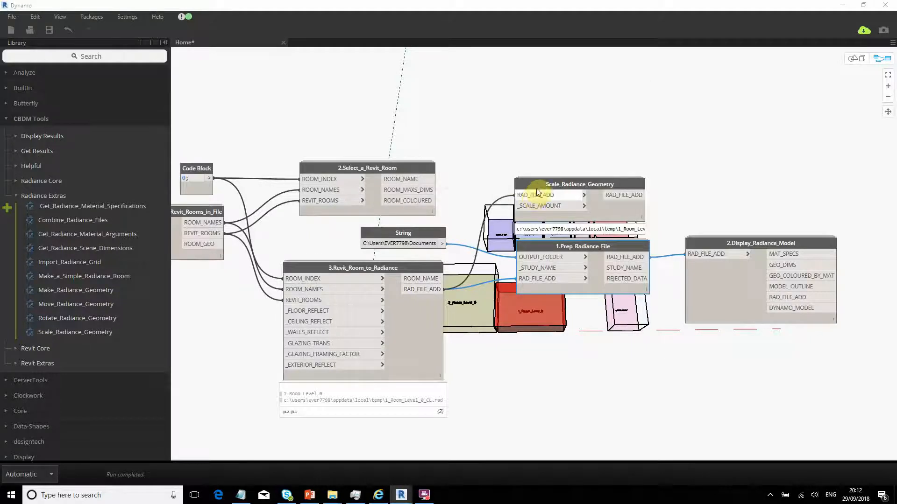
drag(542, 179, 514, 144)
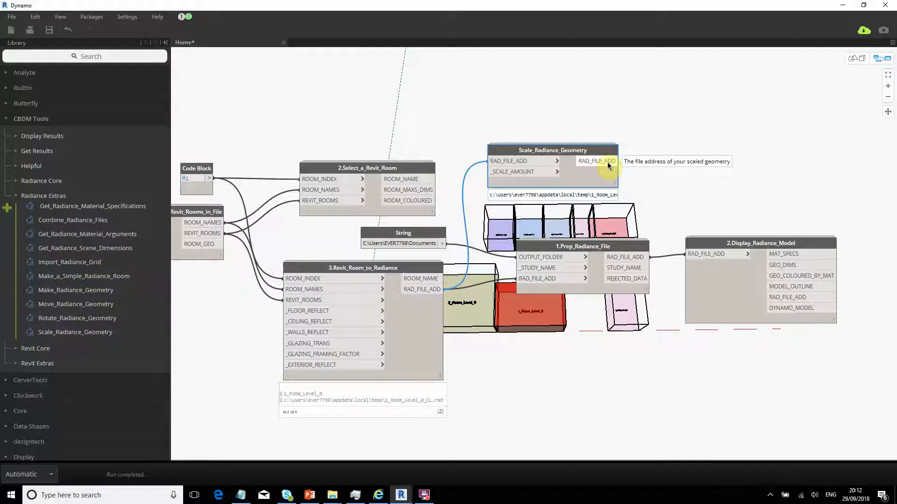
click(609, 162)
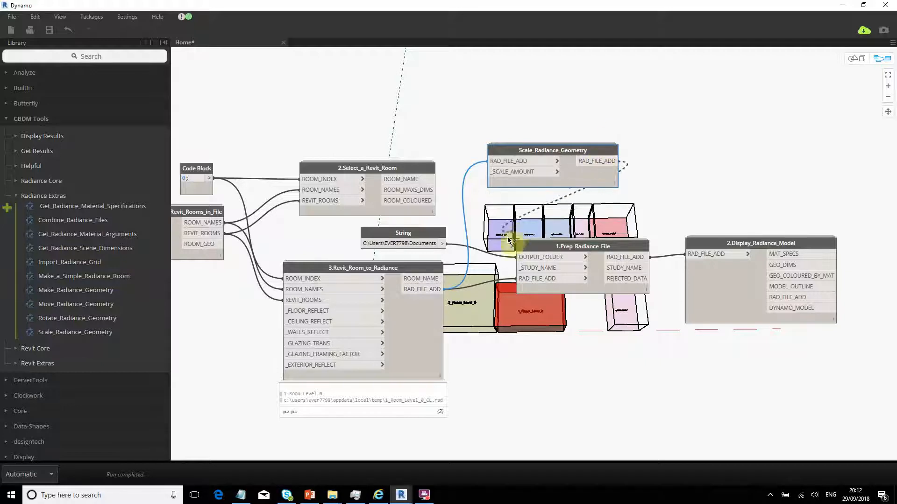
click(518, 280)
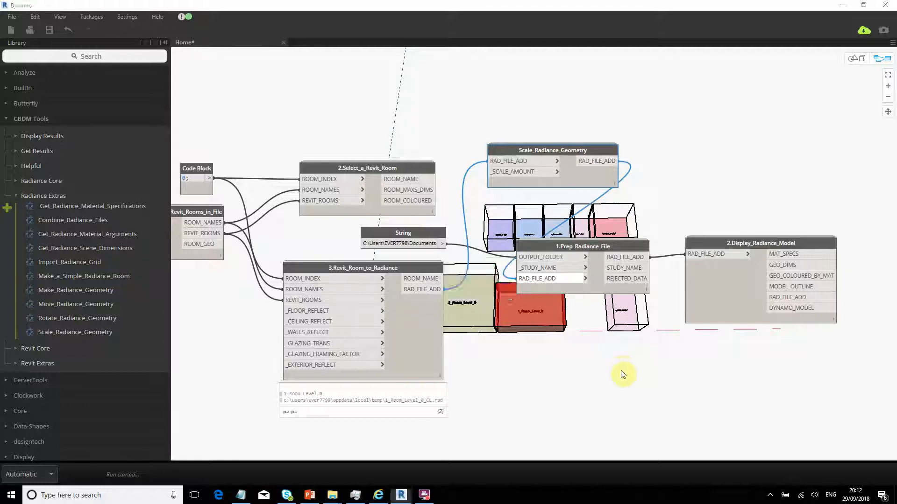
Shift 1.Prep_Radiance_File and 2.Display_Radiance_Model along the graph and place Scale_Radiance_Geometry between 3.Revit_Room_to_Radiance and 1.Prep_Radiance_File.
middle_drag(622, 371, 582, 355)
drag(450, 191, 811, 353)
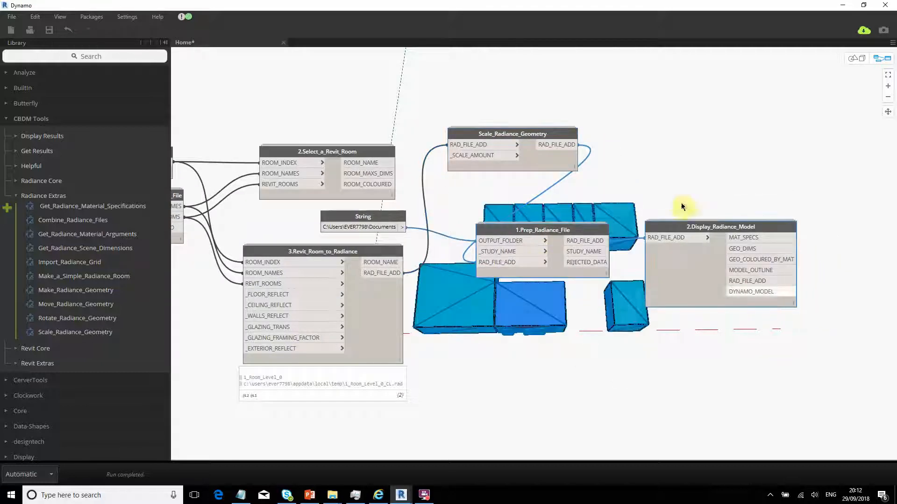
drag(690, 229, 860, 227)
drag(546, 134, 560, 256)
click(542, 185)
Turn off the geometry preview of the 1.Get_Revit_Rooms_in_File and 2.Select_a_Revit_Room nodes.
middle_drag(252, 230, 442, 230)
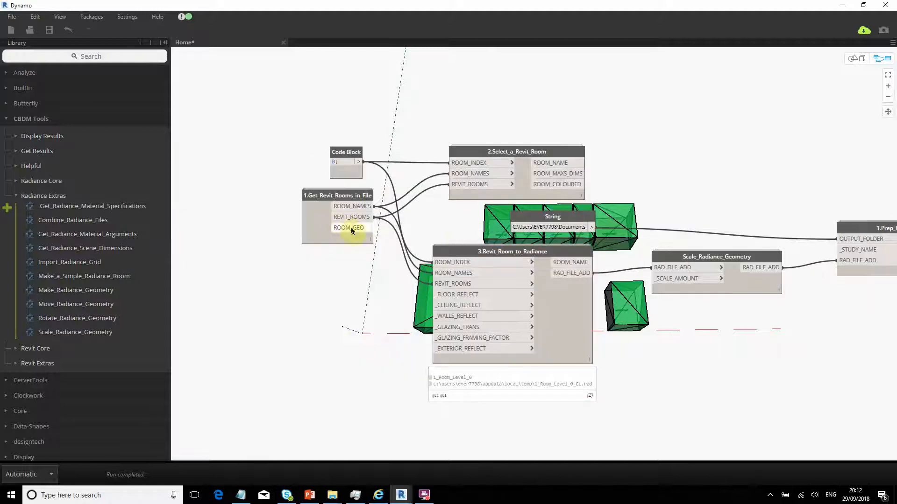
right_click(310, 225)
click(193, 294)
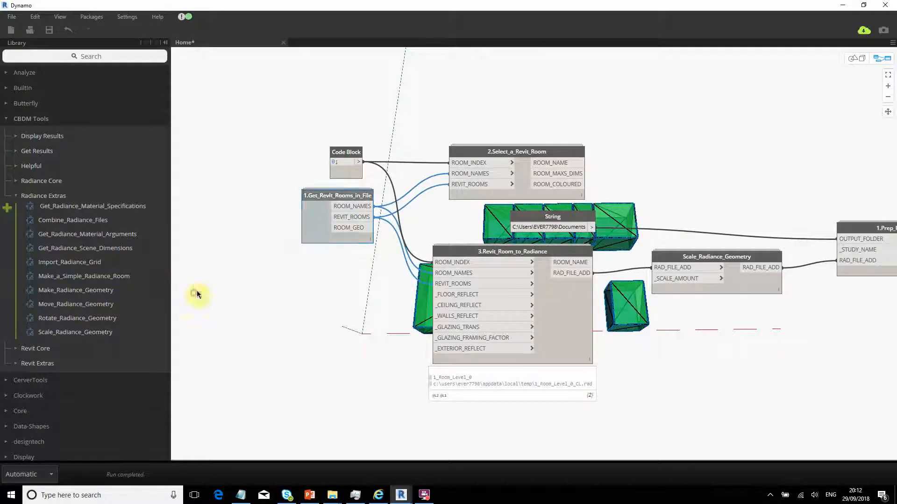
click(242, 178)
click(521, 192)
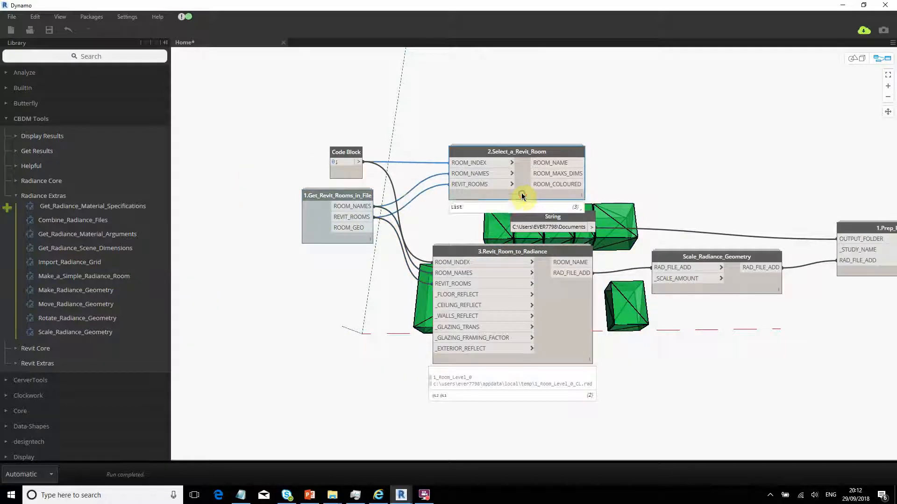
right_click(521, 192)
click(408, 261)
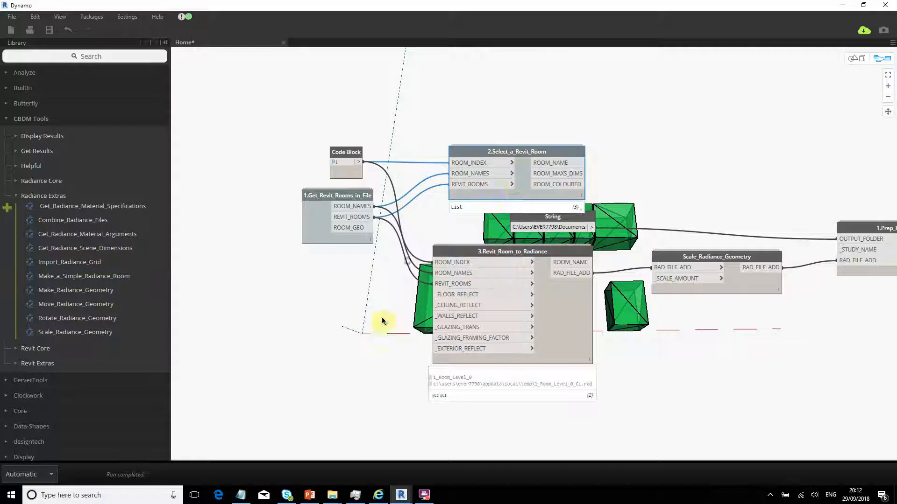
right_click(524, 189)
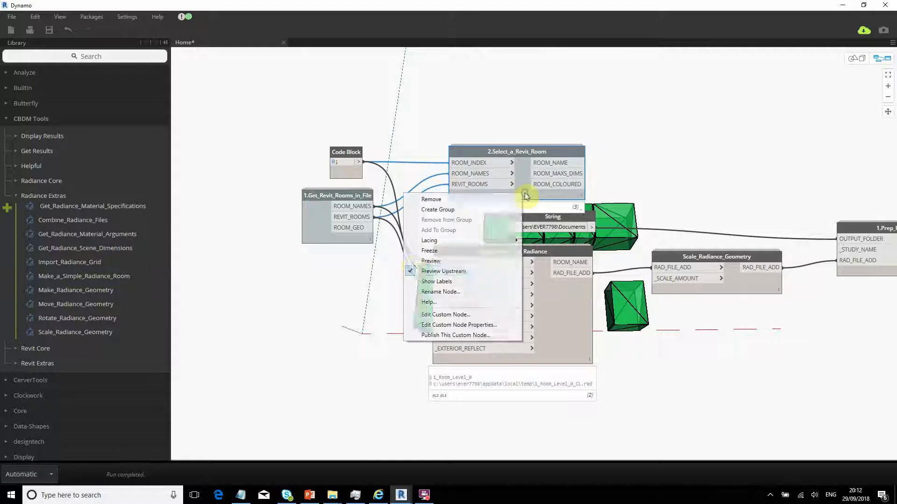
click(324, 297)
Switch to 3D preview navigation and examine the displayed Radiance room model from an elevated angle.
middle_drag(799, 344, 737, 336)
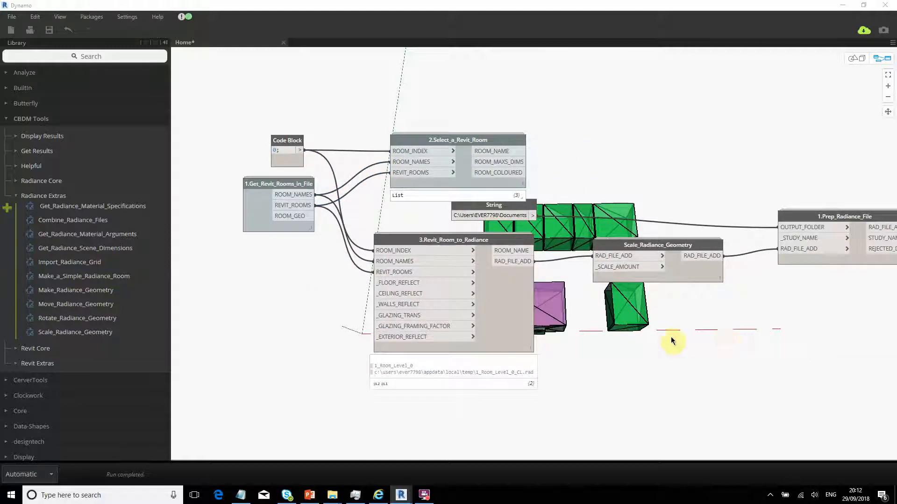
right_click(670, 340)
click(745, 327)
key(ctrl+b)
right_drag(699, 336, 444, 318)
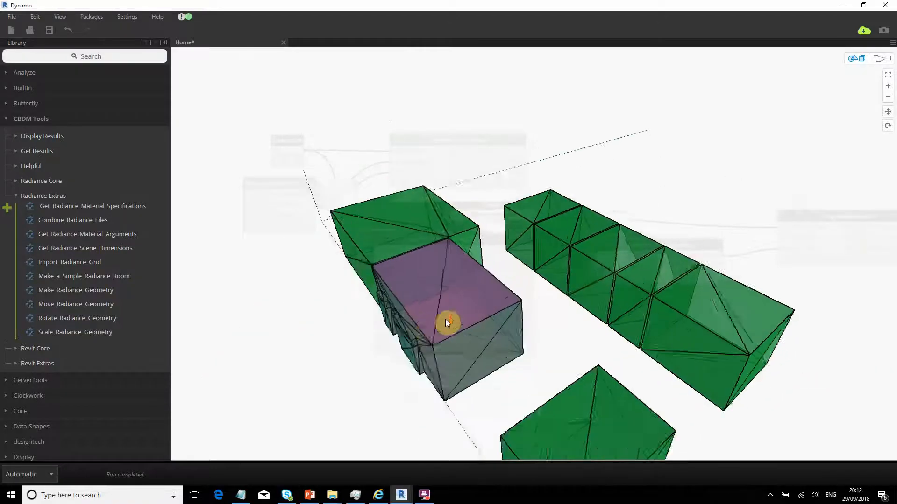
Examine the Radiance room model in the 3D preview from low, close-up and overhead angles, including its window side and the surrounding rooms.
scroll(444, 320, up, 3)
middle_drag(444, 330, 520, 321)
right_drag(520, 321, 450, 276)
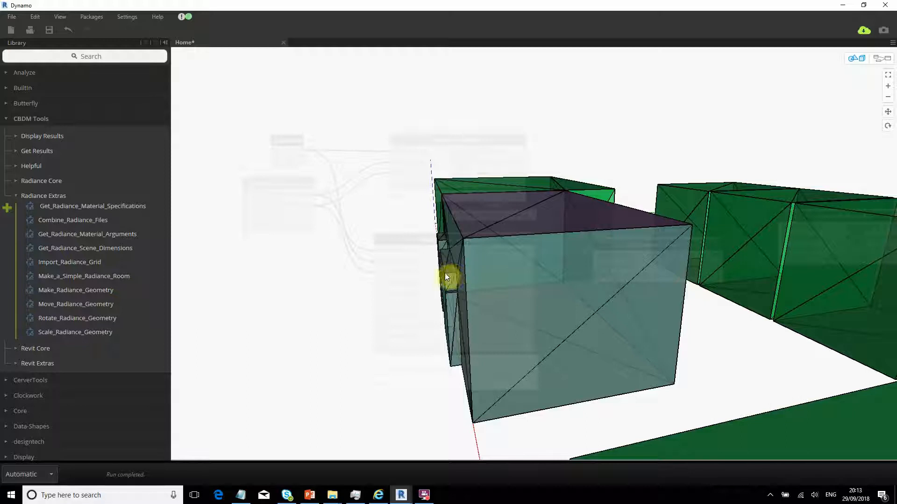
right_drag(388, 304, 543, 304)
right_drag(580, 265, 555, 252)
scroll(536, 306, up, 10)
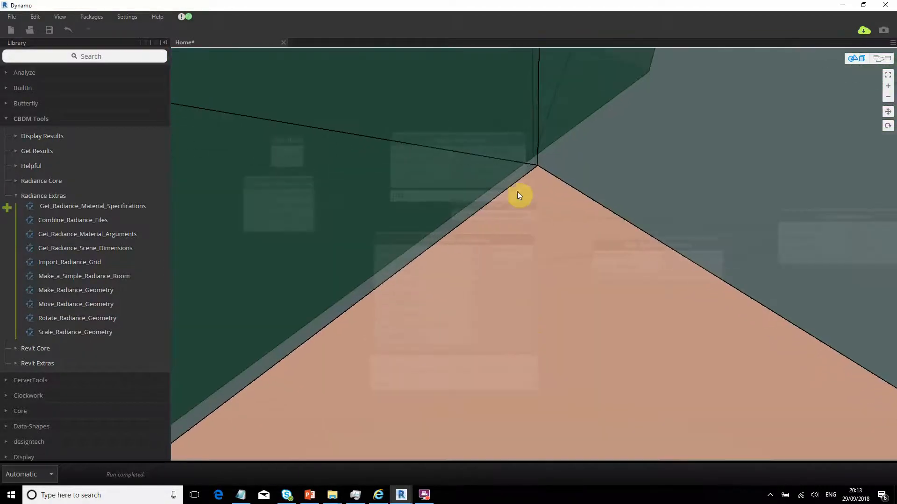
scroll(434, 170, down, 10)
scroll(450, 202, down, 5)
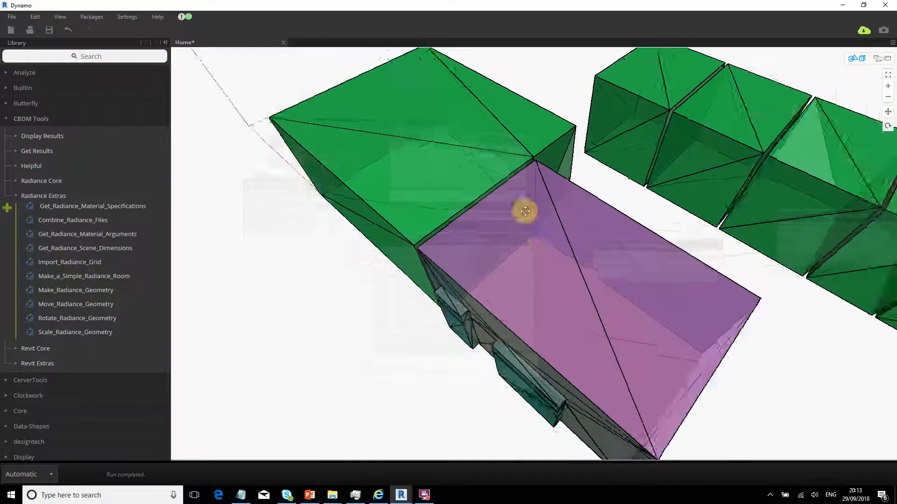
right_drag(523, 208, 373, 246)
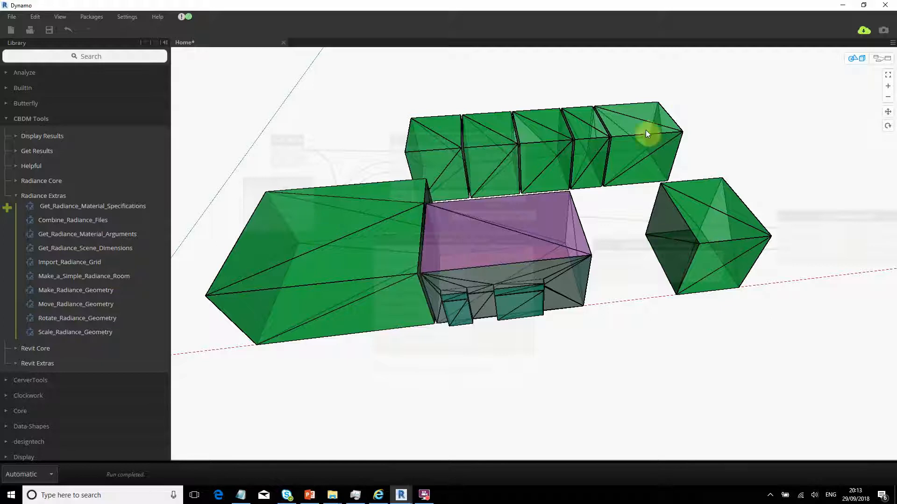
right_drag(734, 297, 571, 239)
Move the Dynamo window aside to view the Revit ceiling plan, restore it, and look at the room model in the 3D preview.
key(ctrl+b)
scroll(571, 239, down, 3)
mouse_move(660, 291)
middle_down()
mouse_move(556, 325)
mouse_move(668, 276)
middle_up()
drag(448, 3, 861, 265)
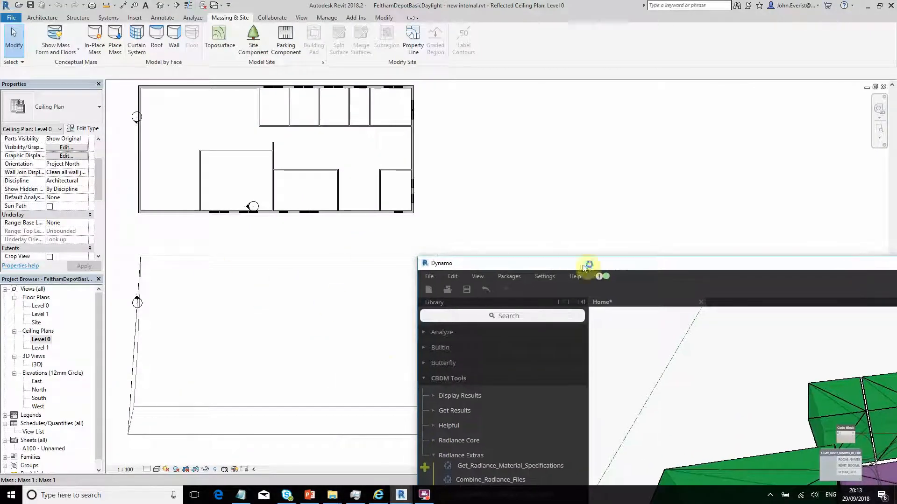
drag(587, 267, 246, 1)
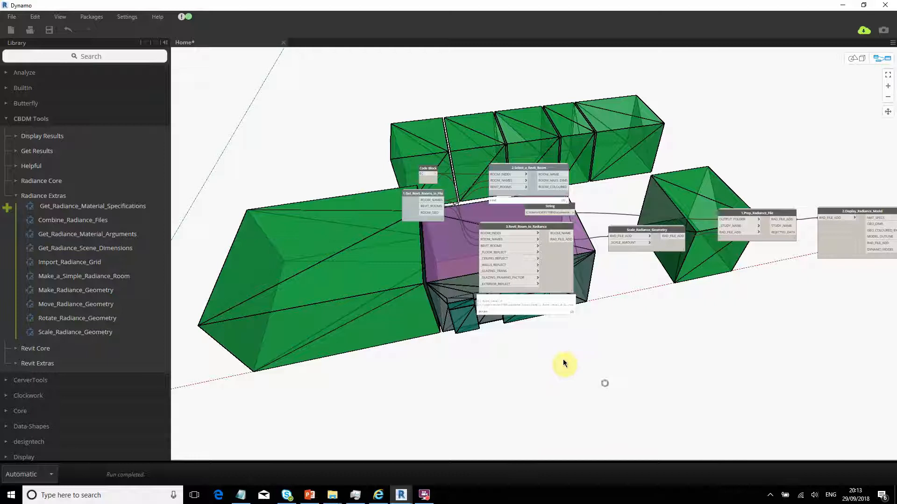
key(ctrl+b)
right_drag(617, 373, 363, 232)
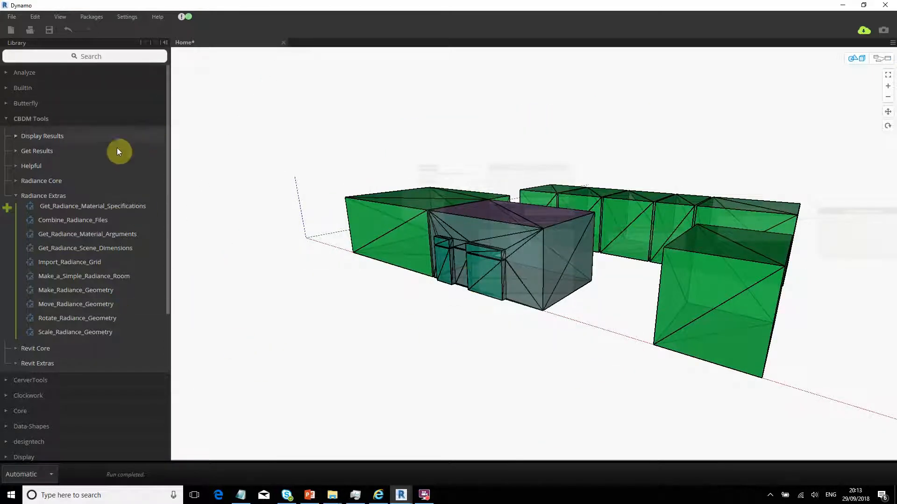
Add the CBDM Tools Get_Revit_Units node near 3.Revit_Room_to_Radiance and read its full units check result.
click(28, 181)
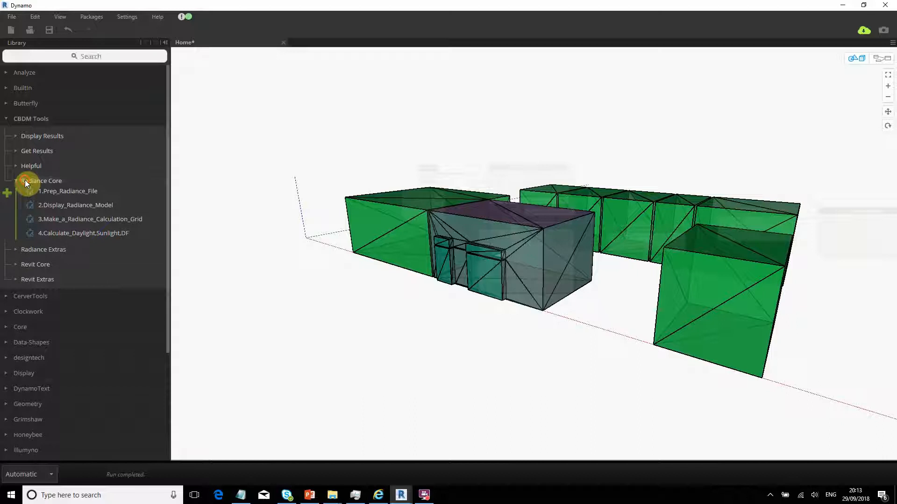
click(24, 181)
click(26, 225)
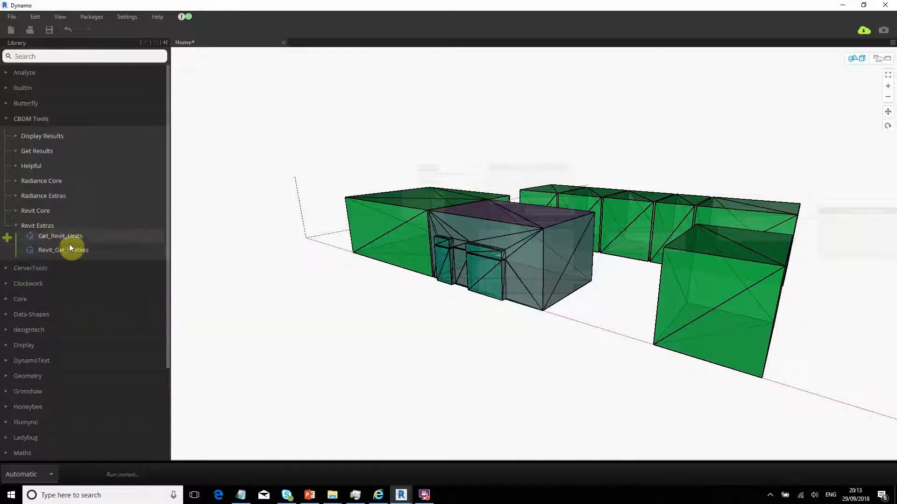
key(ctrl+b)
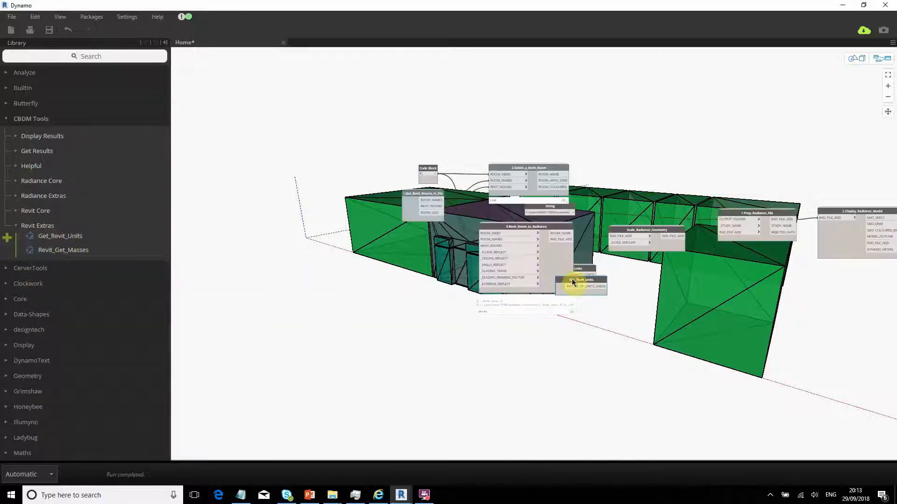
drag(585, 283, 415, 312)
scroll(391, 337, up, 3)
mouse_move(412, 292)
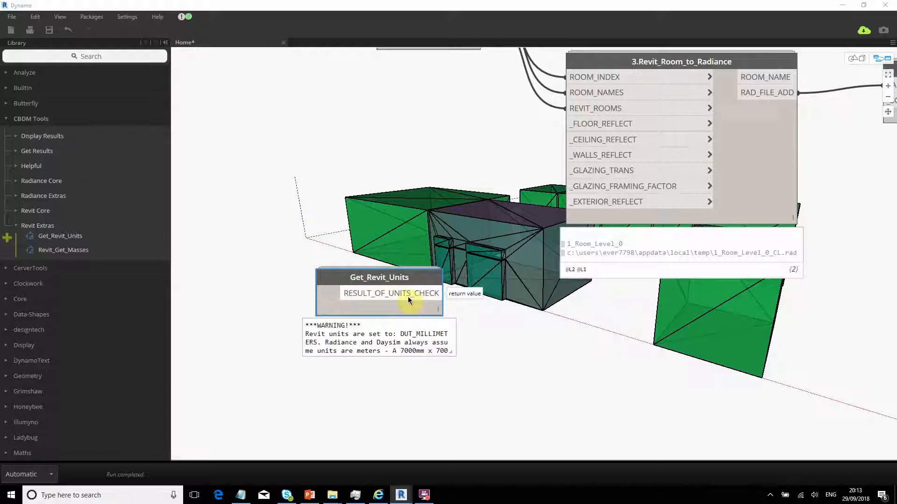
click(429, 328)
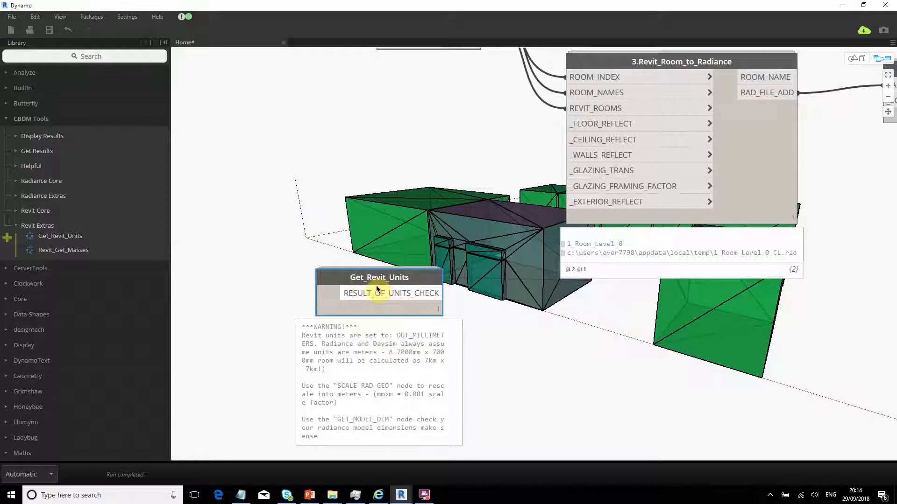
Delete the Get_Revit_Units node from the graph.
drag(376, 278, 341, 343)
key(Delete)
middle_drag(519, 311, 499, 309)
scroll(514, 291, down, 5)
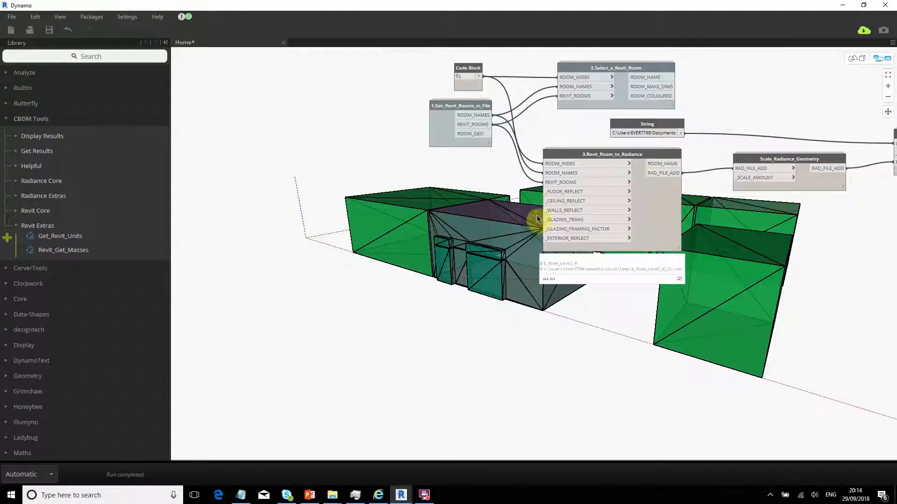
Add a Revit_Get_Masses node from CBDM Tools Revit Extras and place it below 3.Revit_Room_to_Radiance.
middle_drag(458, 264, 456, 283)
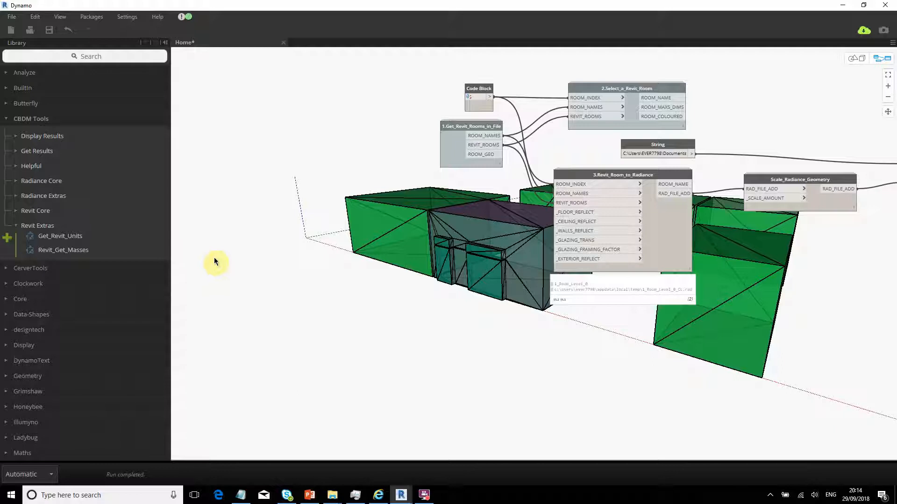
click(46, 250)
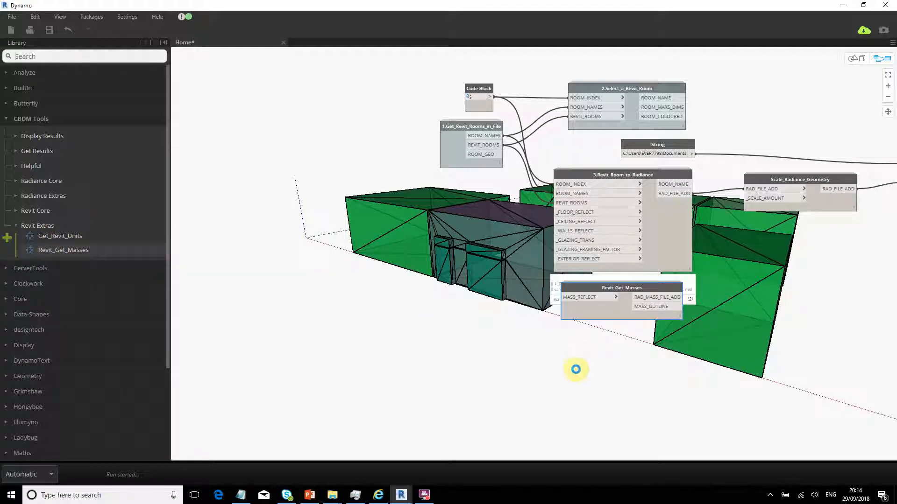
middle_drag(545, 353, 541, 368)
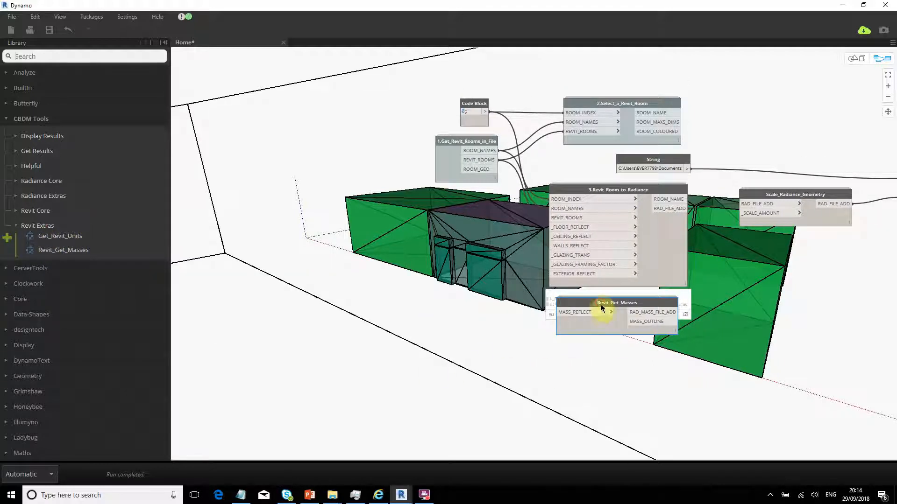
drag(600, 305, 503, 302)
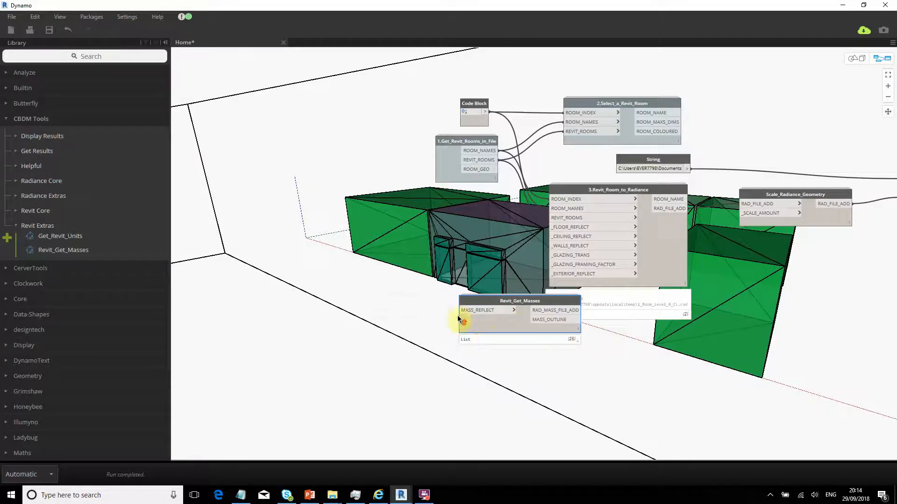
Create a code block with the value 0.5 and connect it to the MASS_REFLECT input of Revit_Get_Masses.
scroll(458, 315, up, 3)
mouse_move(484, 306)
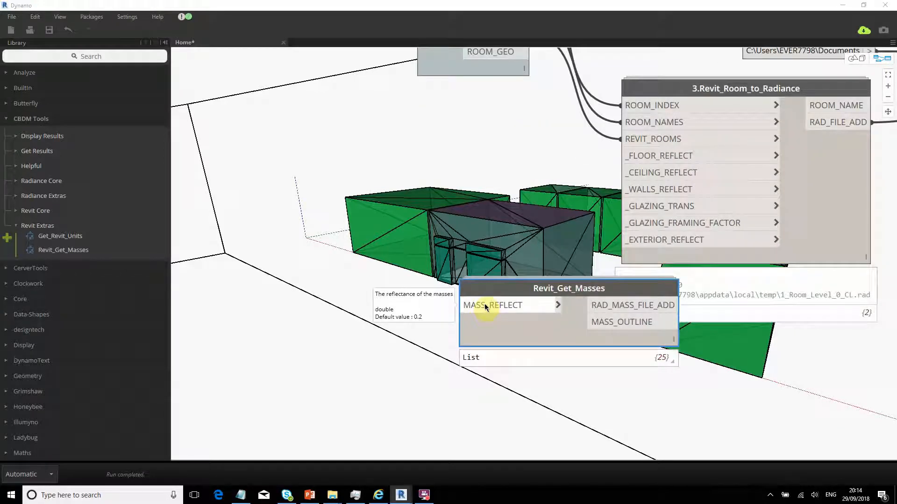
double_click(357, 284)
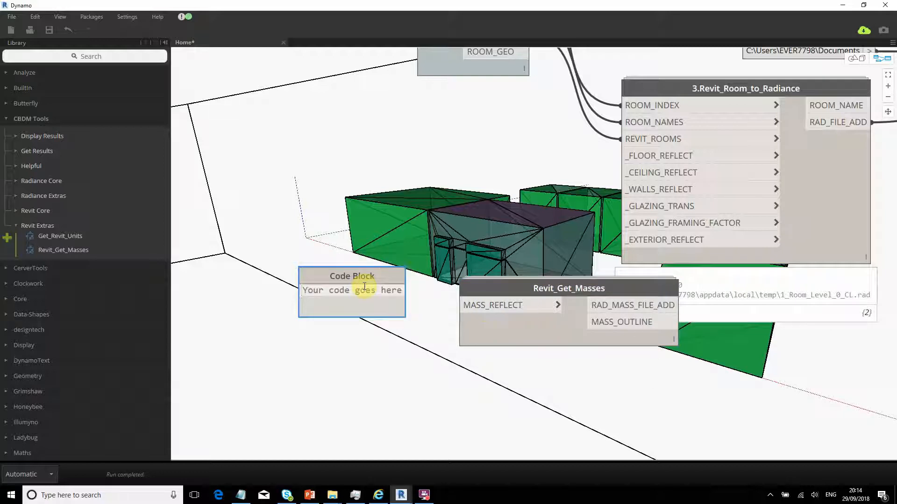
text(0.5;)
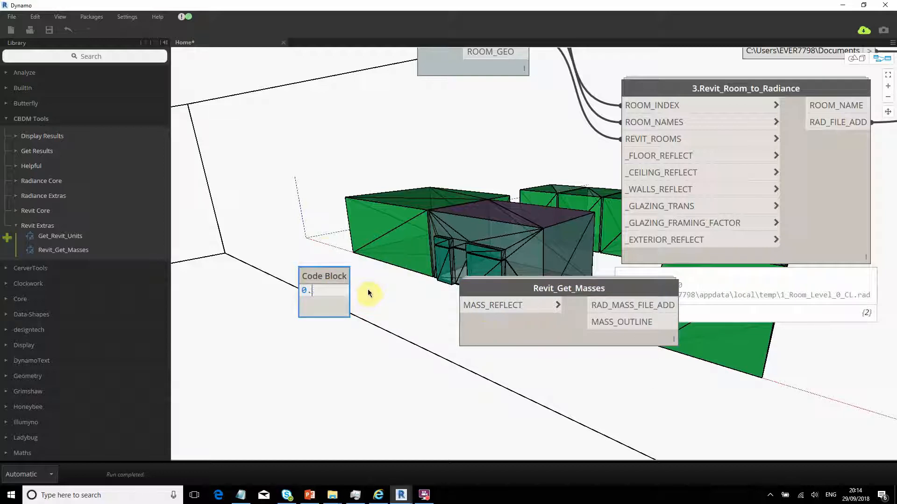
click(344, 293)
drag(344, 291, 455, 305)
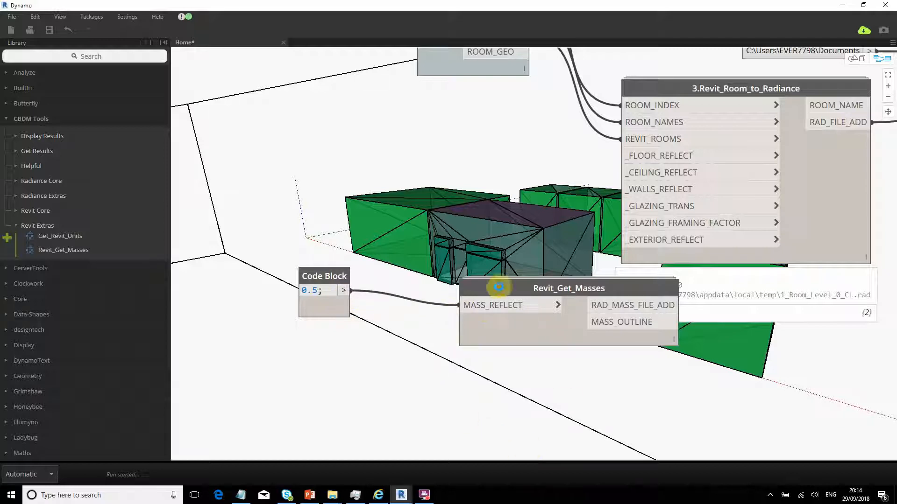
Reposition Revit_Get_Masses closer to its 0.5 code block, clear of 3.Revit_Room_to_Radiance.
drag(501, 289, 479, 309)
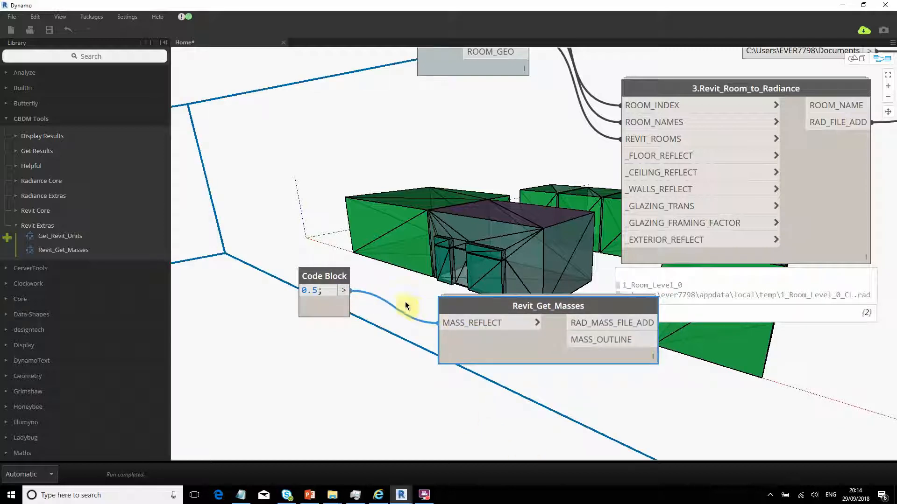
mouse_move(614, 329)
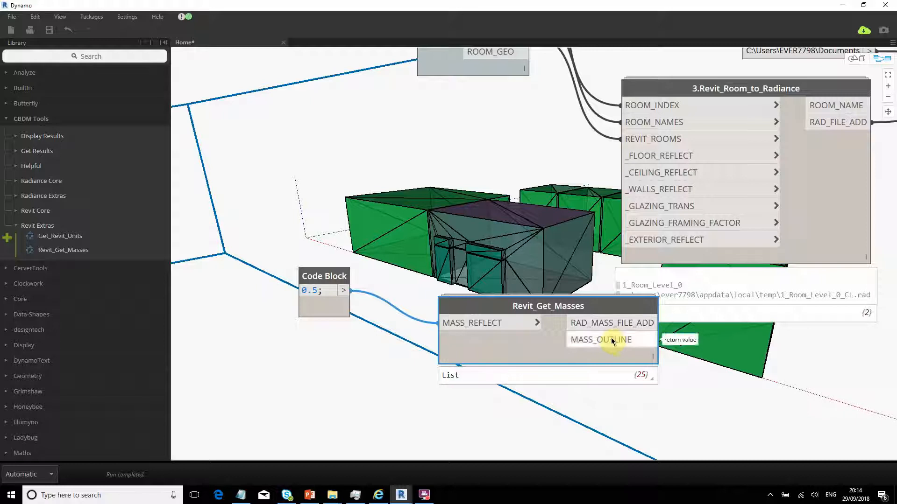
middle_drag(564, 403, 539, 418)
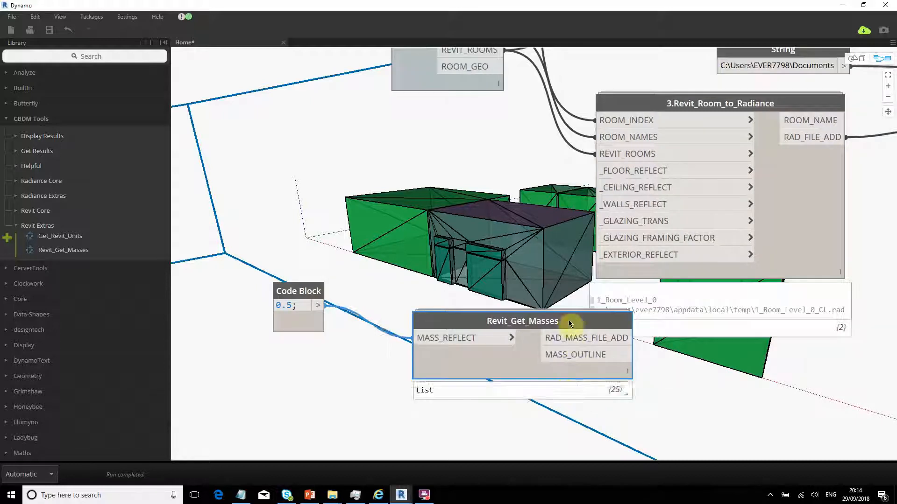
drag(570, 322, 521, 324)
scroll(518, 262, down, 3)
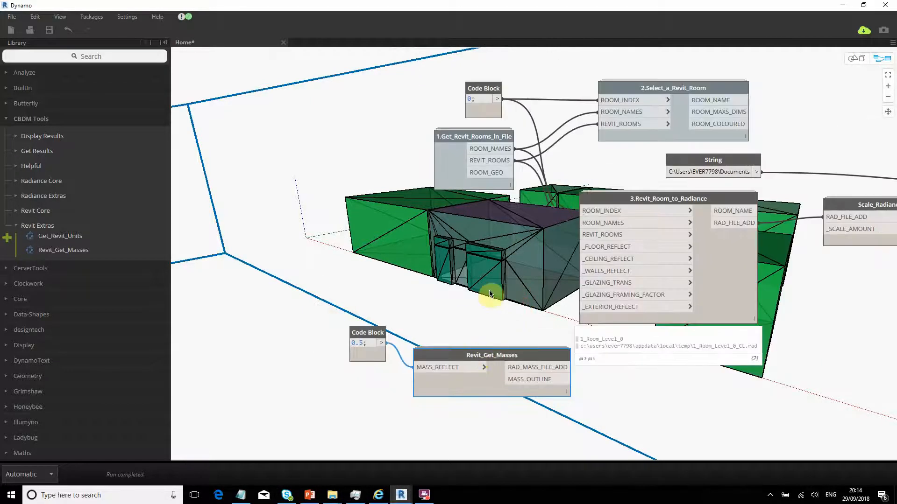
Examine the whole Revit mass outline beside the rooms in the 3D preview and return to the graph.
key(ctrl+b)
scroll(526, 286, down, 5)
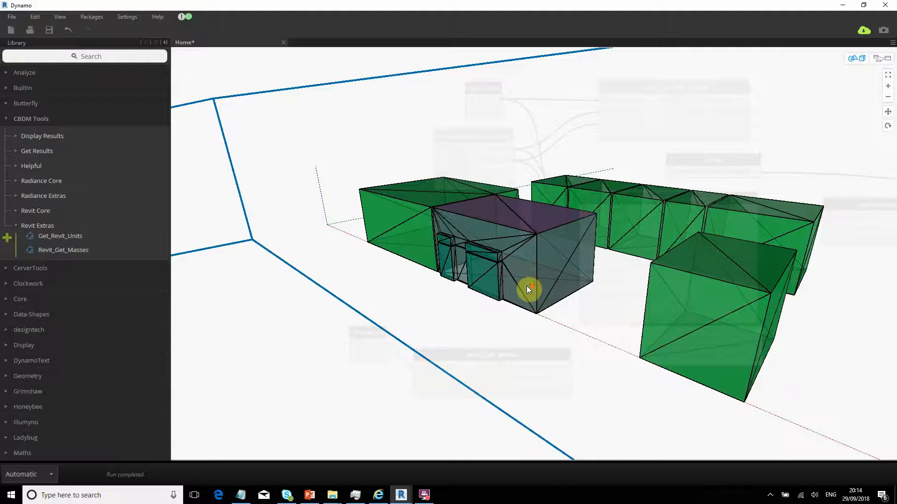
scroll(526, 287, down, 4)
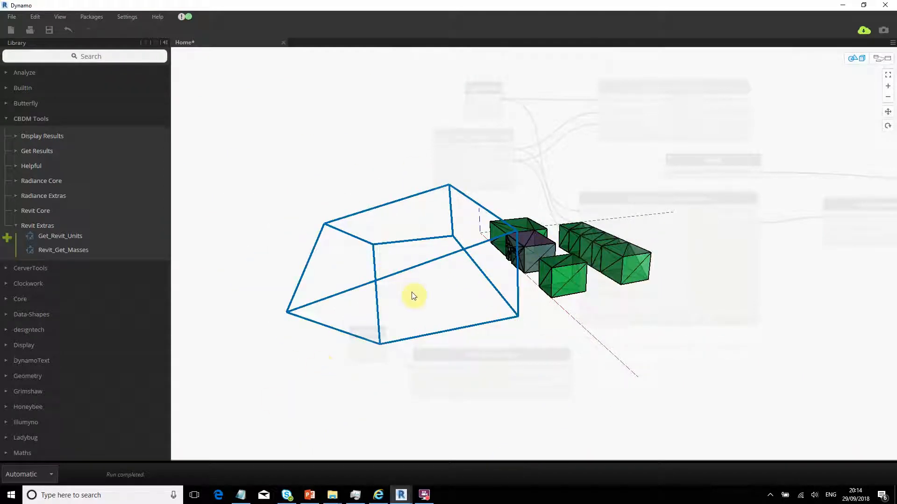
scroll(453, 322, up, 3)
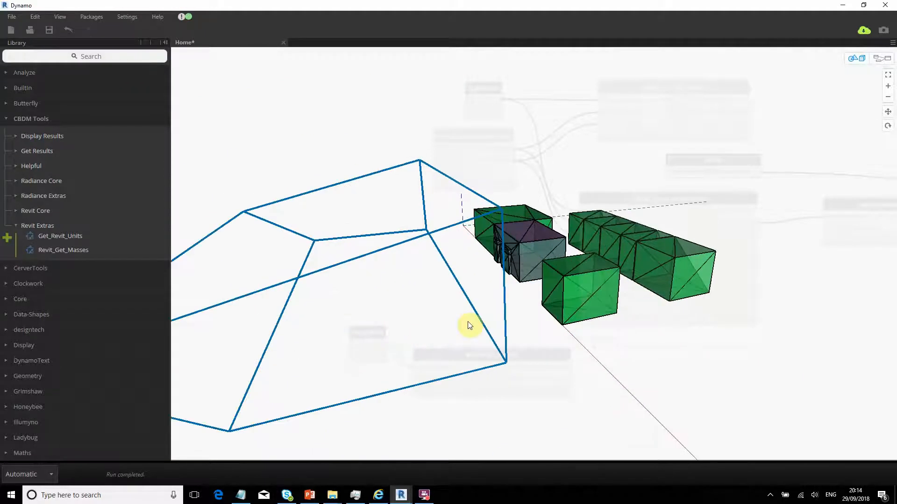
key(ctrl+b)
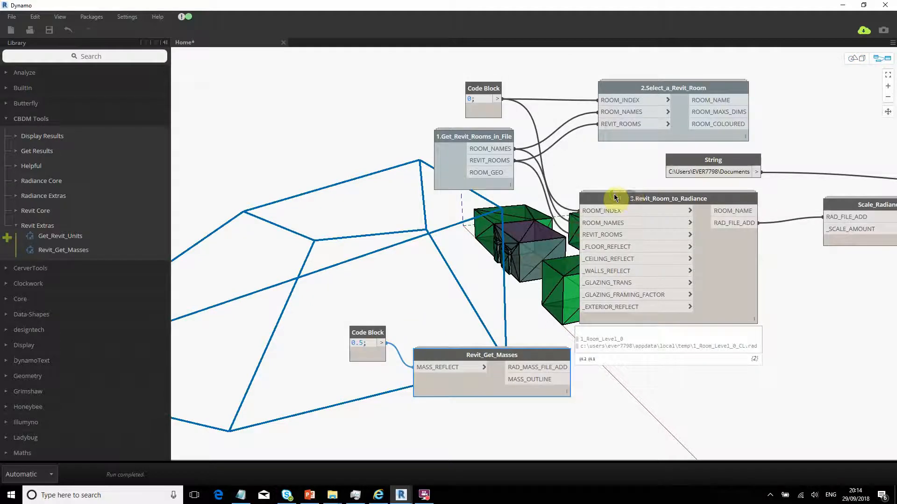
Duplicate the Scale_Radiance_Geometry node and place the copy below the original.
middle_drag(642, 199, 534, 212)
scroll(537, 212, down, 3)
middle_drag(761, 253, 698, 257)
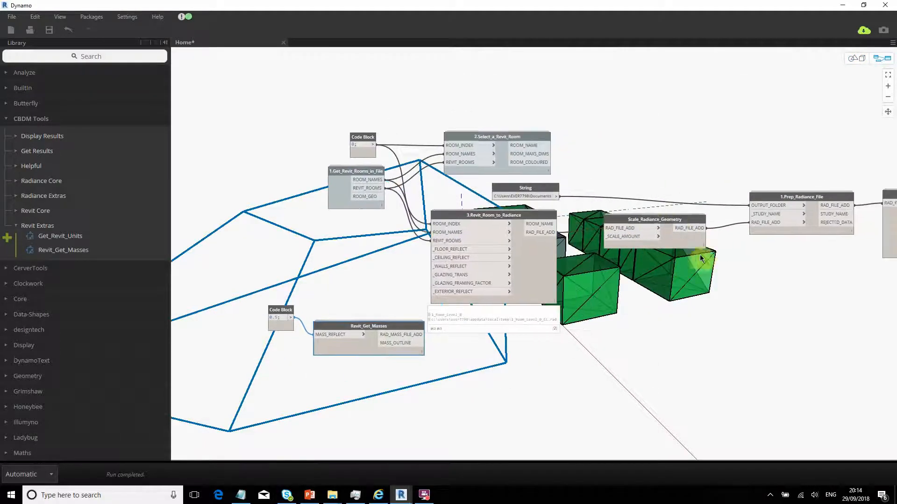
mouse_move(648, 219)
mouse_down()
mouse_move(657, 213)
mouse_move(652, 222)
mouse_move(644, 217)
mouse_up()
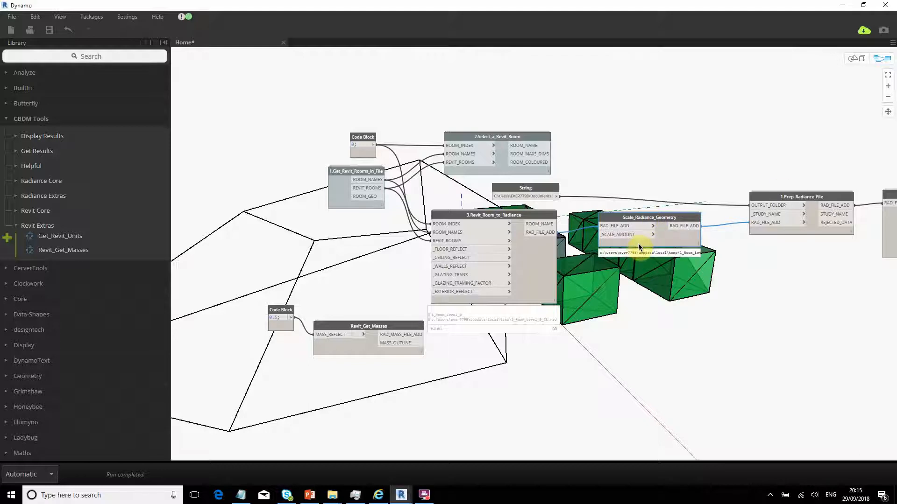
key(ctrl+v)
drag(721, 254, 636, 315)
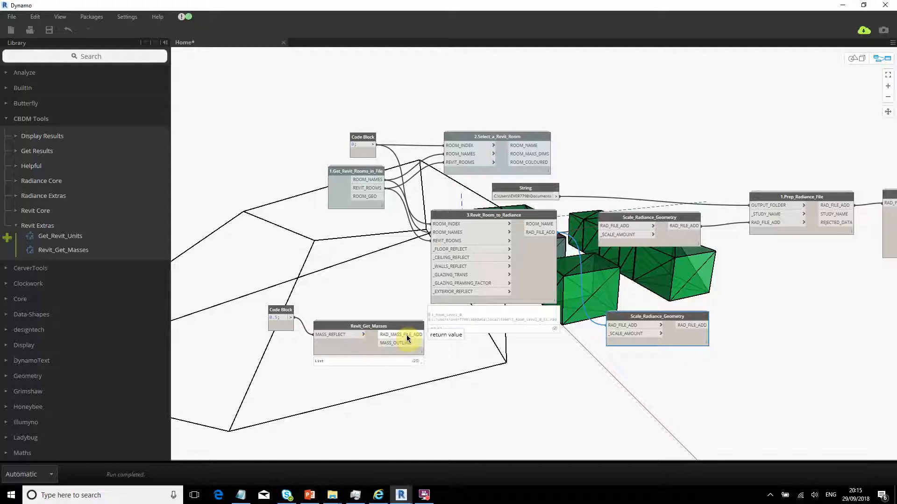
Connect RAD_MASS_FILE_ADD of Revit_Get_Masses to RAD_FILE_ADD of the copied Scale_Radiance_Geometry, adjust the copy's position and check its output path.
click(425, 334)
click(615, 324)
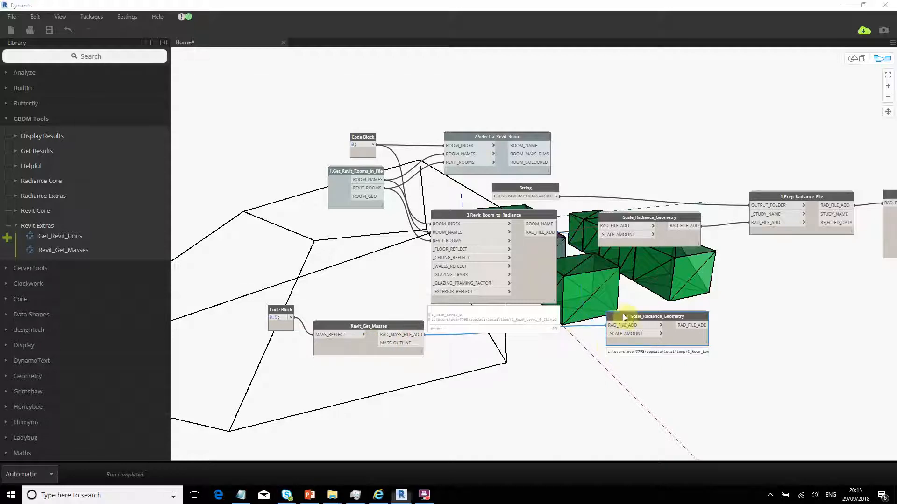
drag(635, 318, 610, 321)
scroll(681, 373, up, 3)
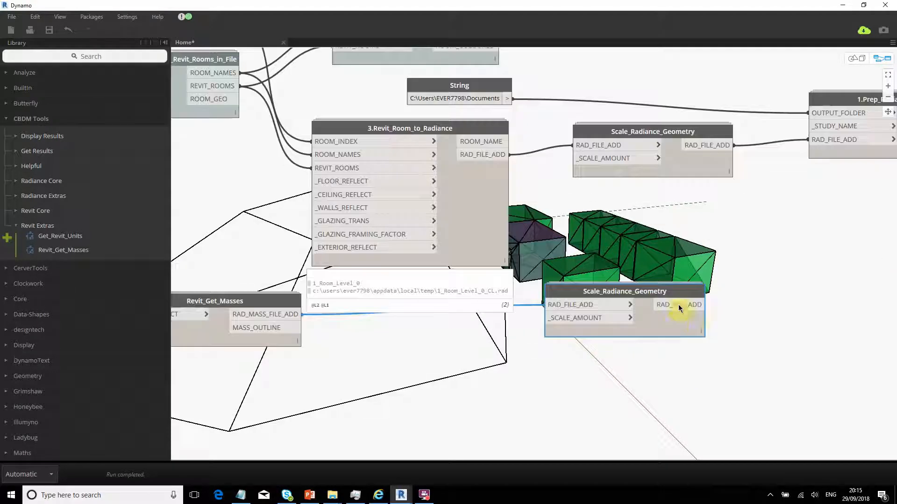
mouse_move(686, 337)
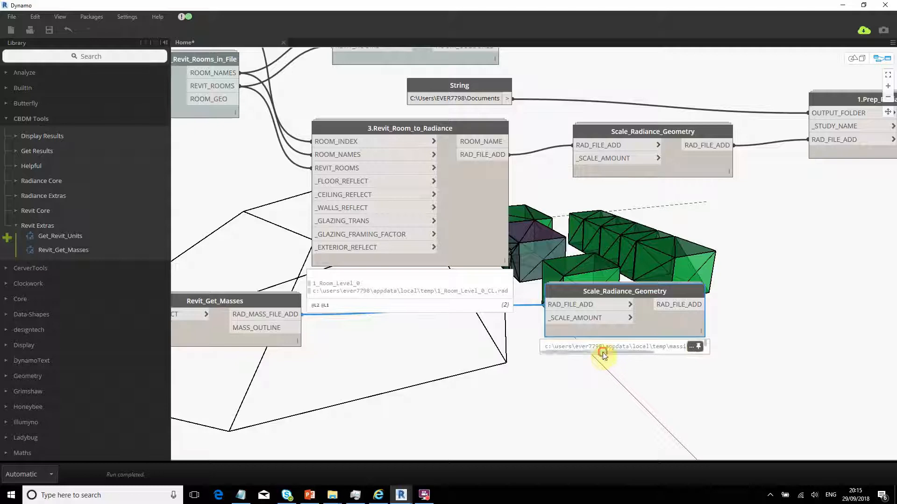
Check the end of the copied Scale_Radiance_Geometry node's output path and move the two Scale_Radiance_Geometry nodes closer together.
drag(603, 353, 673, 356)
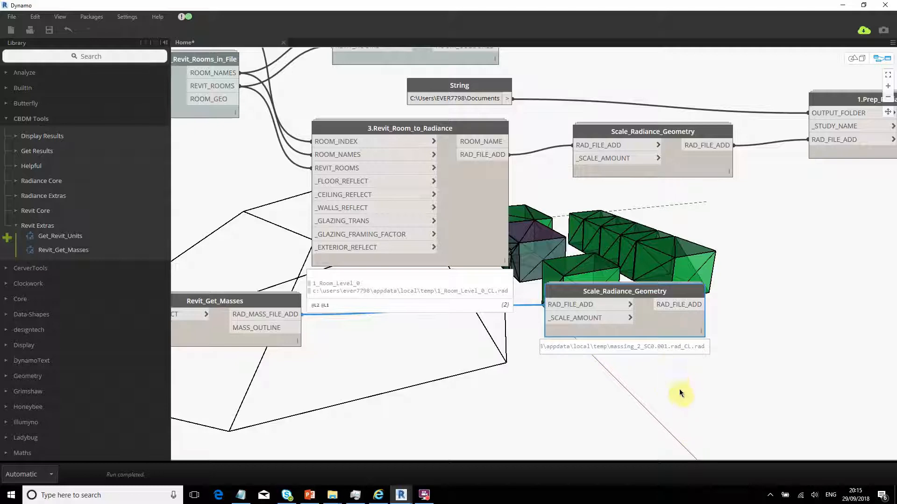
mouse_move(647, 355)
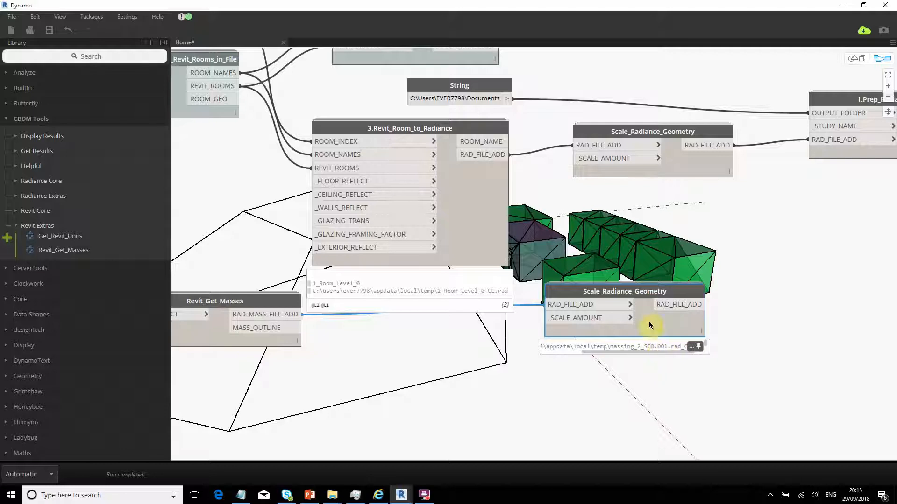
drag(622, 292, 634, 302)
drag(652, 129, 644, 159)
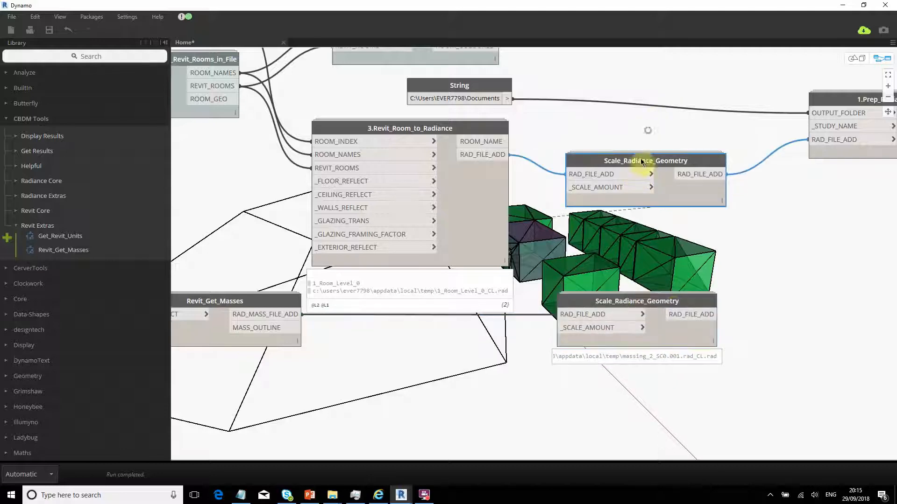
drag(664, 300, 666, 258)
Add a List.Create node with inputs item0 and item1 between the Scale_Radiance_Geometry nodes and 1.Prep_Radiance_File.
middle_drag(788, 297, 672, 326)
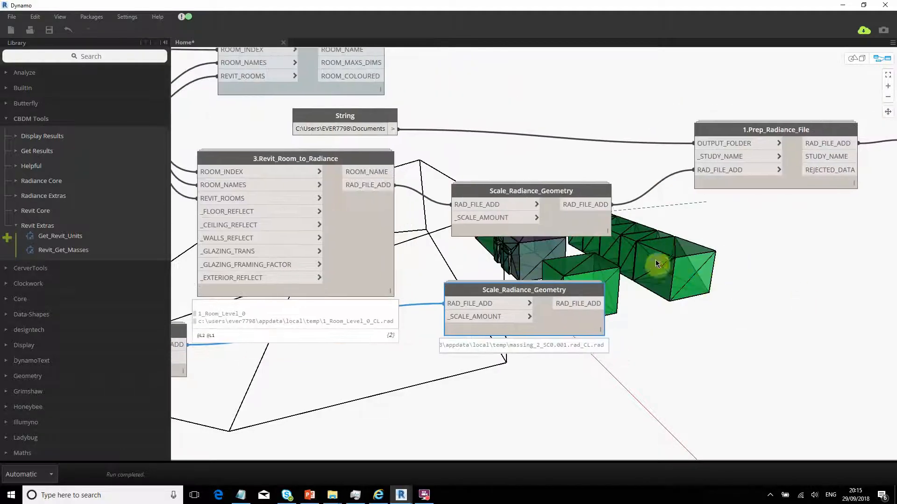
right_click(672, 257)
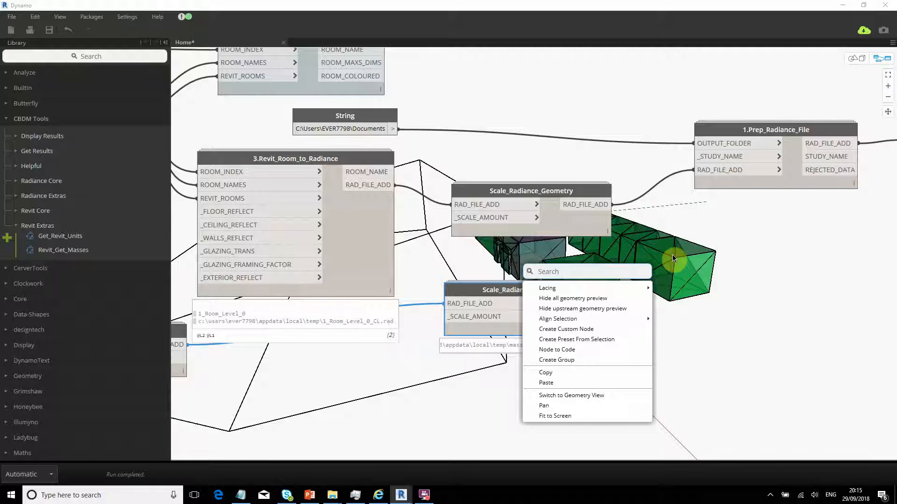
click(685, 265)
right_click(676, 266)
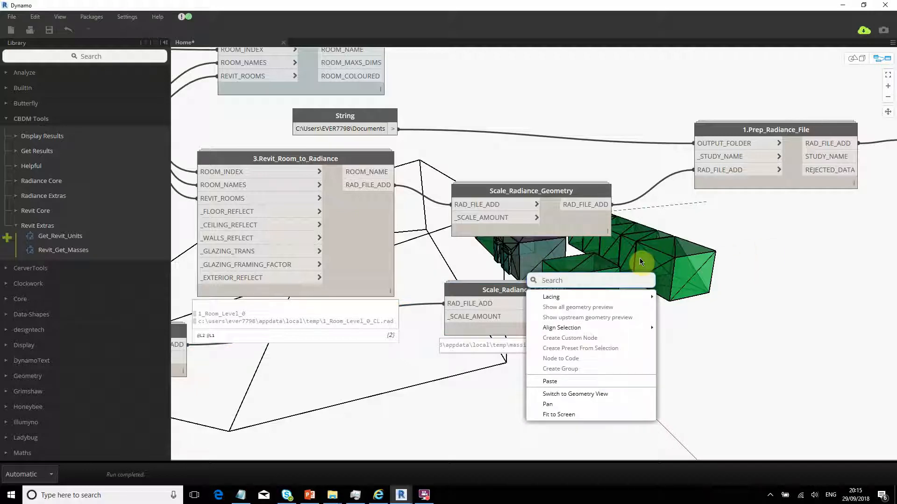
text(list)
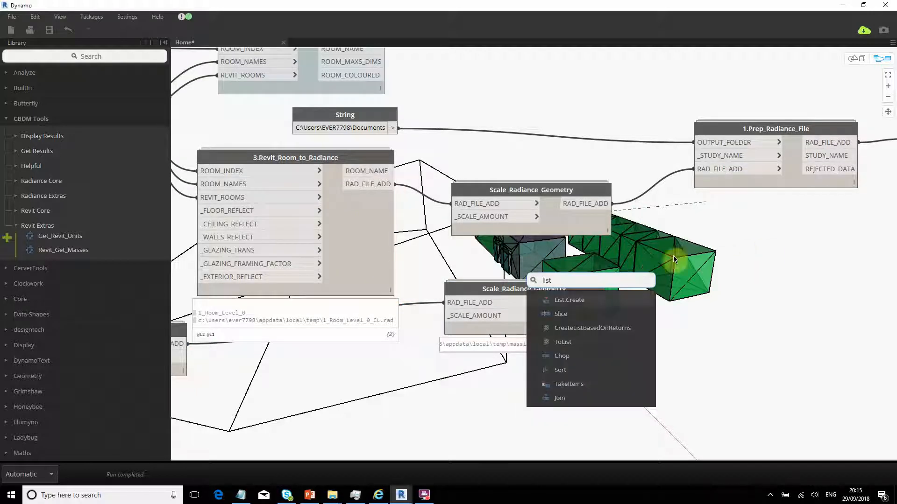
click(564, 304)
drag(584, 311, 665, 273)
click(649, 287)
click(649, 287)
click(675, 275)
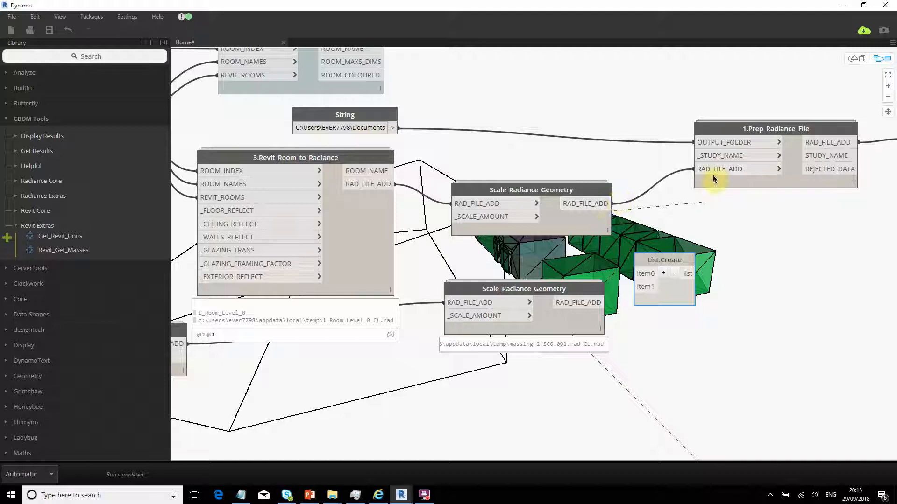
Connect the original and copied Scale_Radiance_Geometry outputs to item0 and item1, and the list output to RAD_FILE_ADD of 1.Prep_Radiance_File.
drag(612, 204, 635, 274)
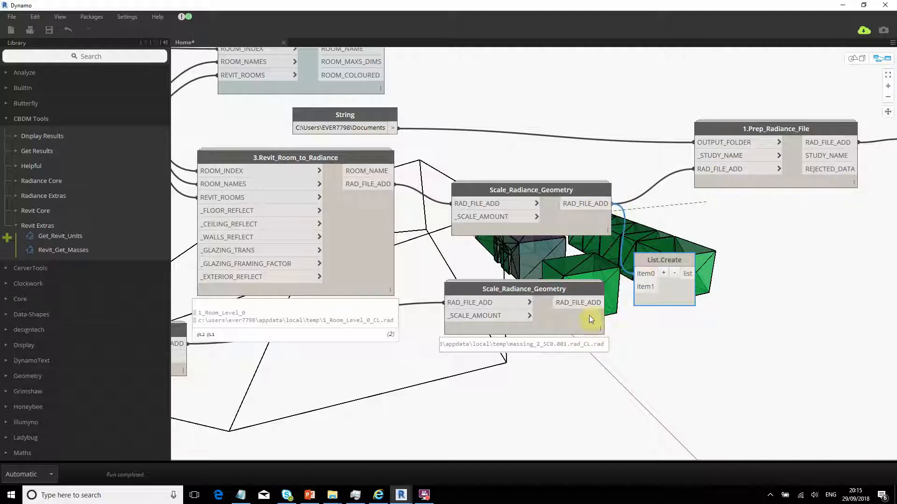
drag(616, 306, 637, 287)
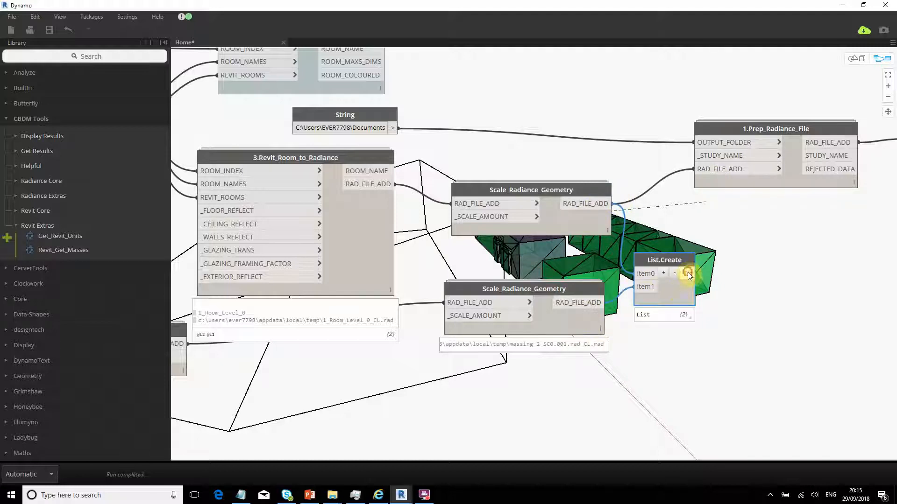
drag(688, 214, 695, 169)
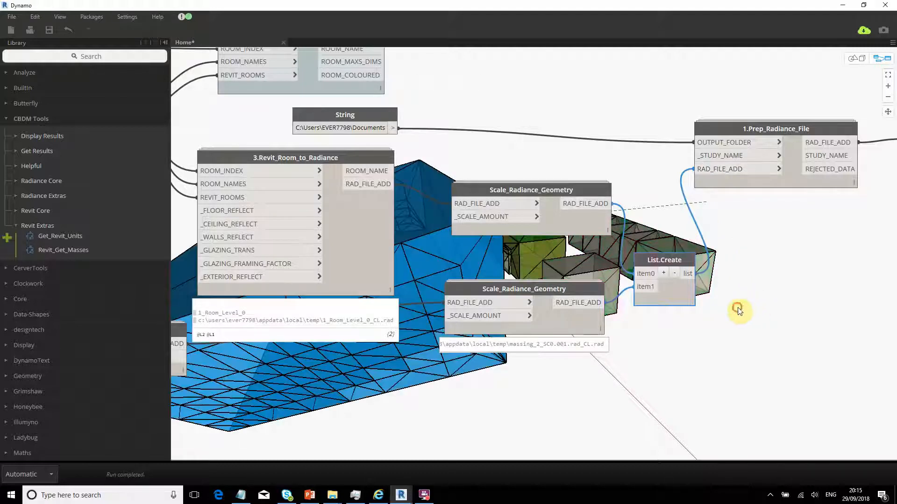
click(744, 323)
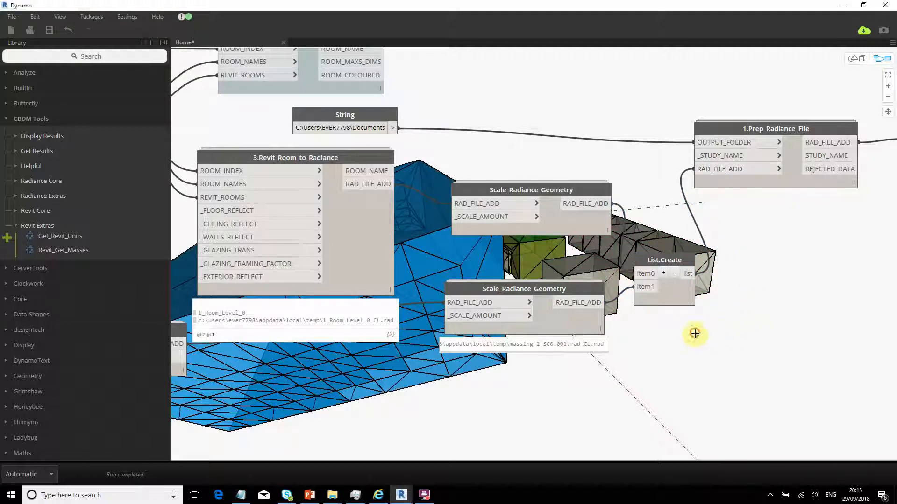
Examine the converted Radiance mass beside the room geometry in the 3D preview from several angles.
key(ctrl+b)
right_drag(703, 331, 664, 315)
right_drag(557, 308, 481, 278)
scroll(377, 283, up, 3)
middle_drag(416, 286, 491, 298)
scroll(492, 298, up, 3)
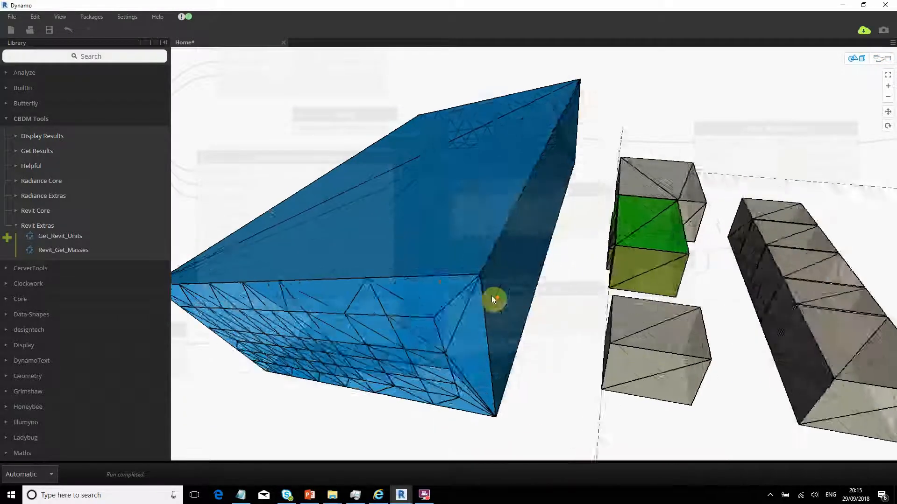
mouse_move(491, 297)
right_down()
mouse_move(564, 266)
mouse_move(611, 266)
mouse_move(626, 271)
mouse_move(622, 315)
mouse_move(571, 293)
mouse_move(586, 271)
mouse_move(579, 234)
right_up()
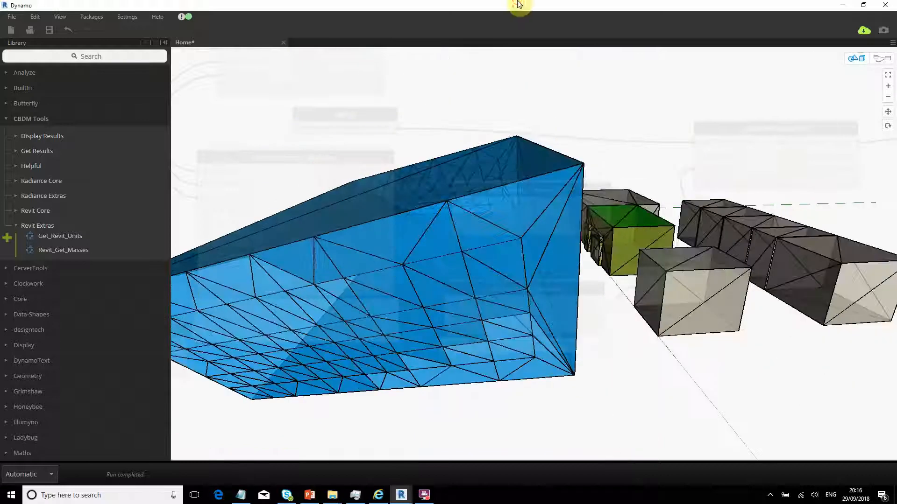
Switch to Revit, open the {3D} view and inspect the mass beside the building from an angled viewpoint.
drag(519, 4, 896, 220)
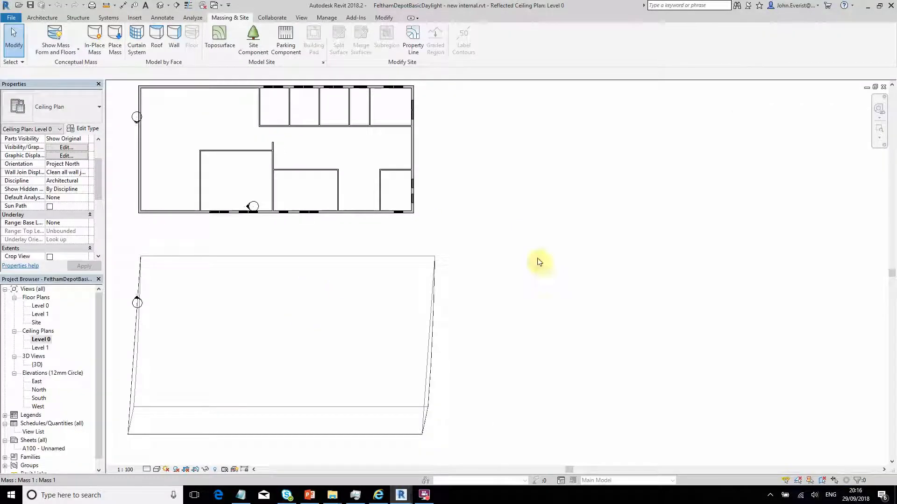
click(37, 365)
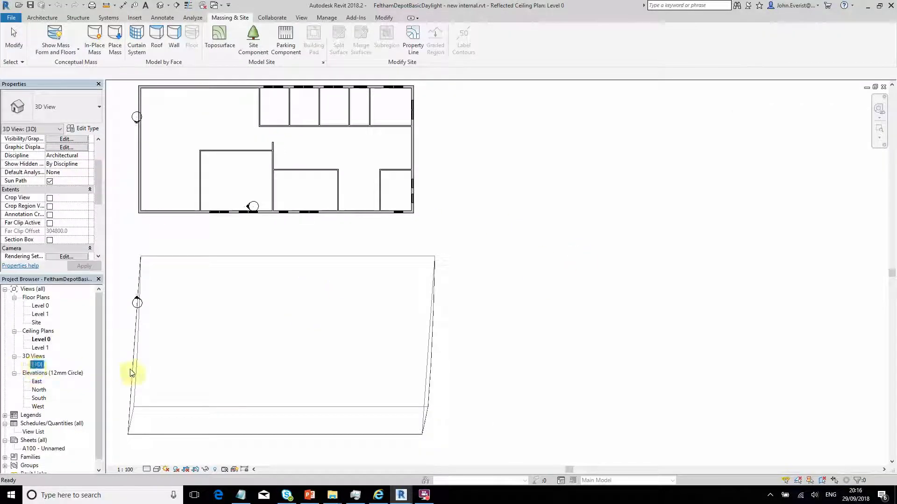
double_click(37, 365)
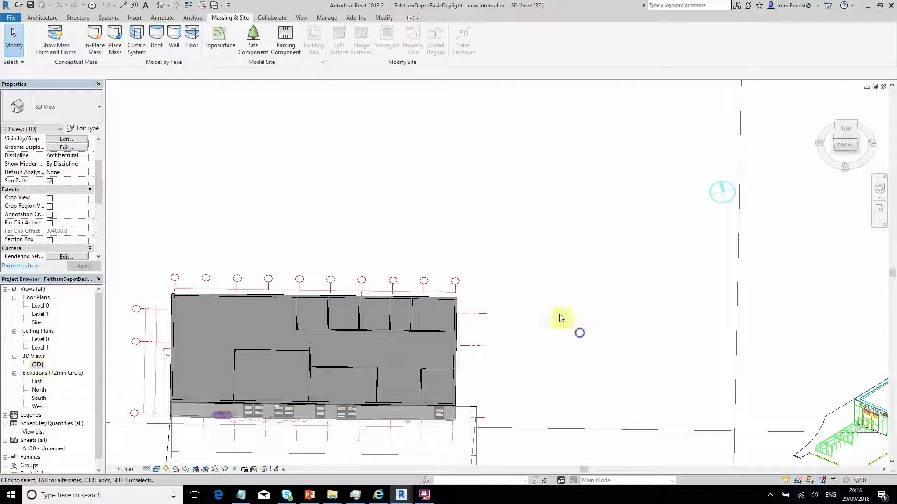
right_click(523, 220)
click(284, 208)
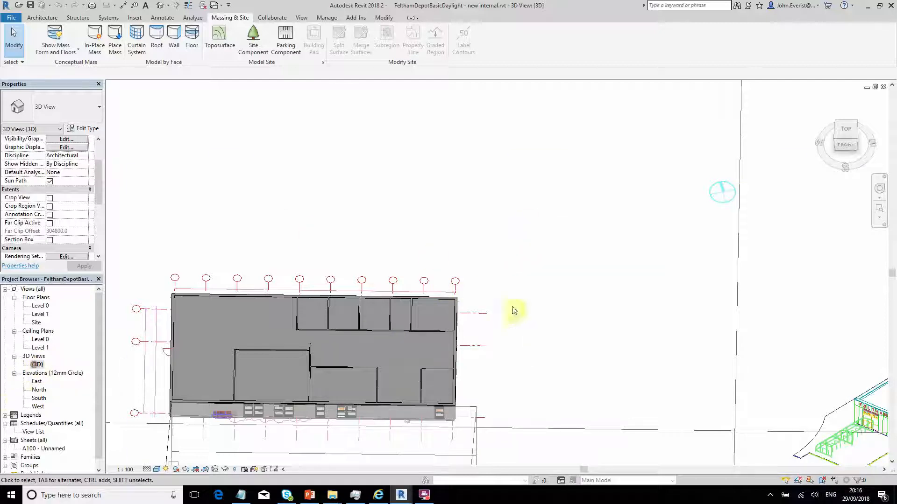
shift+middle_drag(514, 311, 469, 343)
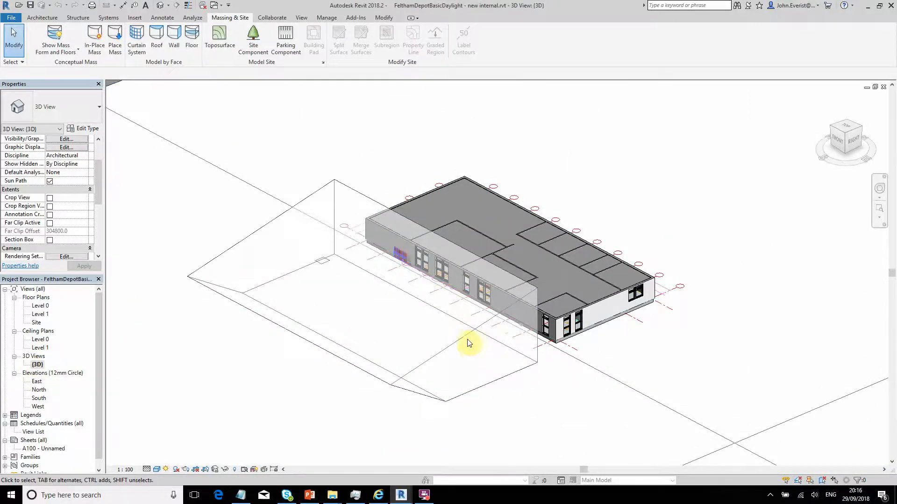
Return to Dynamo and compare the meshed mass and rooms in the 3D preview with the Revit model.
drag(896, 6, 470, 1)
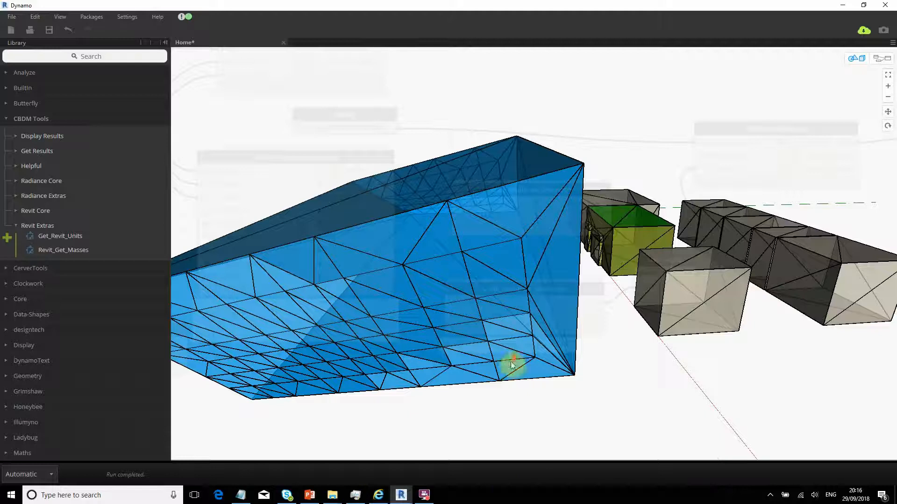
scroll(512, 364, down, 3)
right_drag(520, 370, 614, 348)
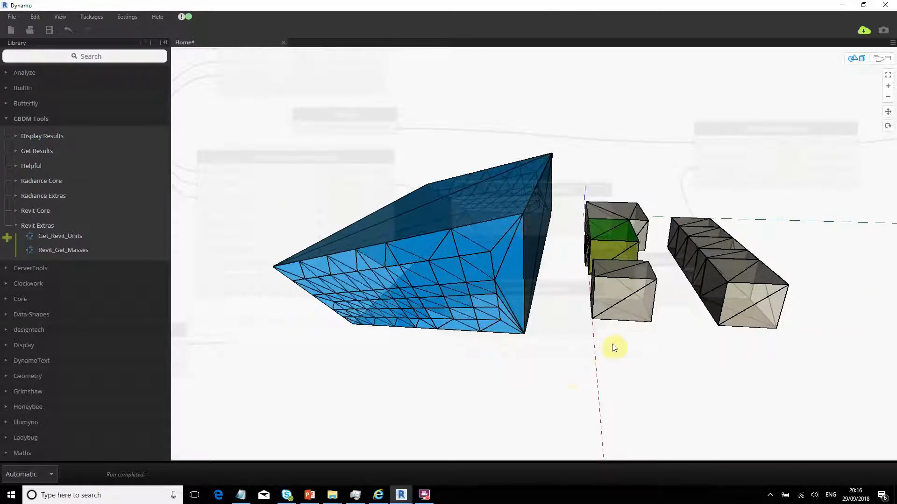
scroll(604, 354, up, 3)
middle_drag(729, 310, 681, 310)
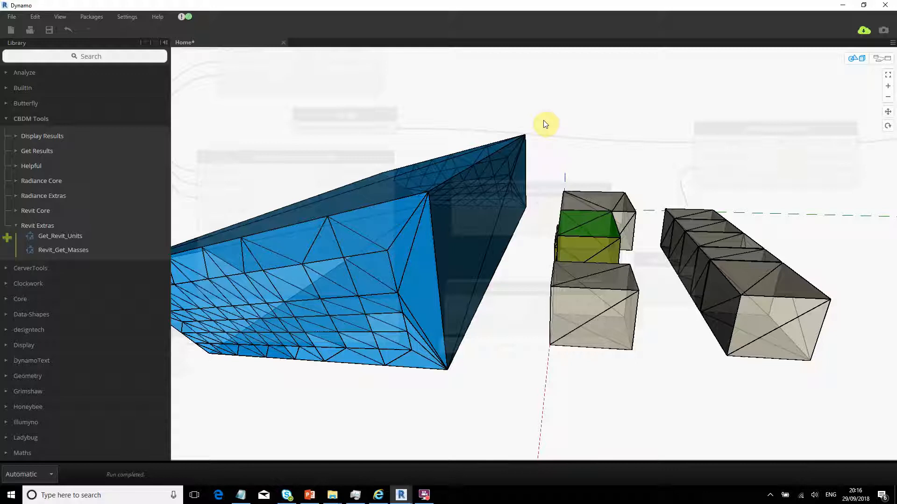